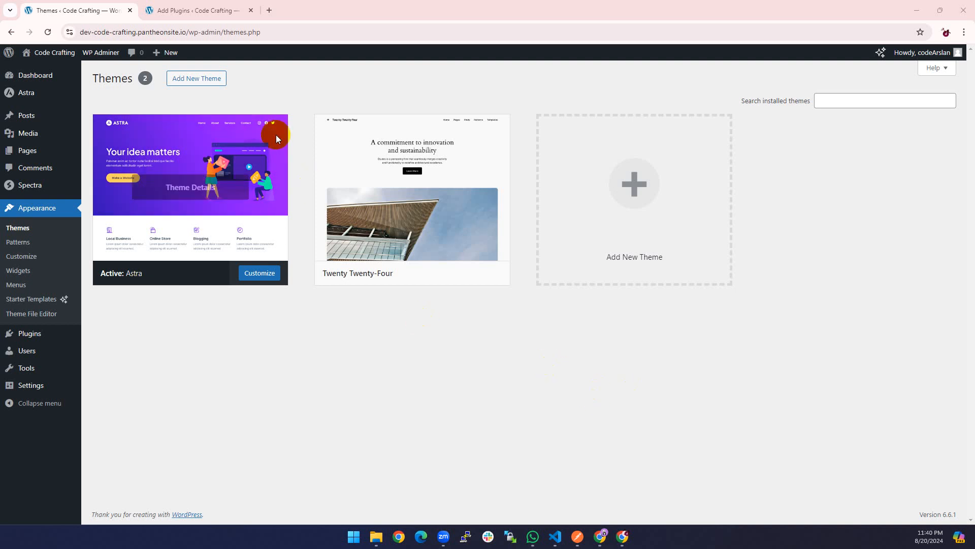
# Find the UpdraftPlus: WP Backup & Migration Plugin by searching for "updraft", and install and activate it.
pyautogui.click(196, 10)
pyautogui.click(815, 112)
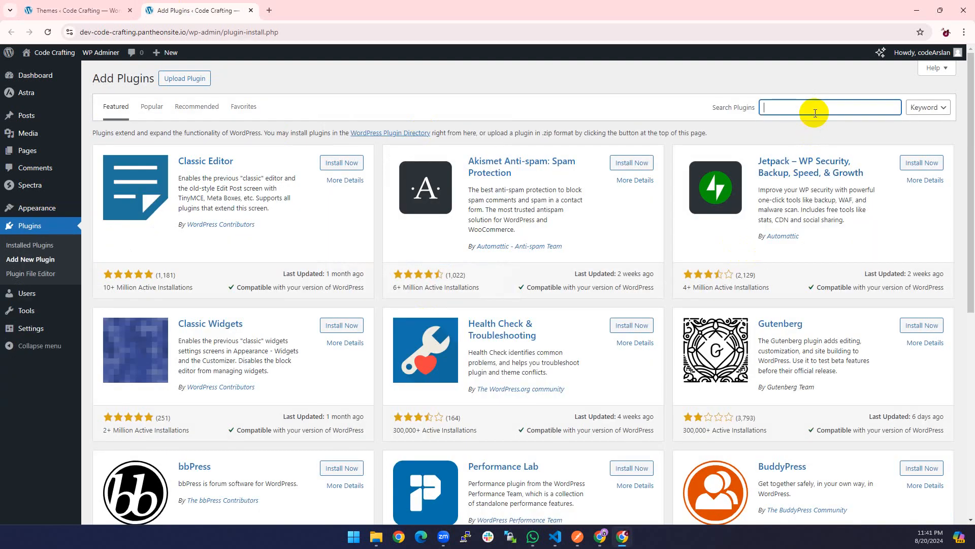
pyautogui.write('updraft')
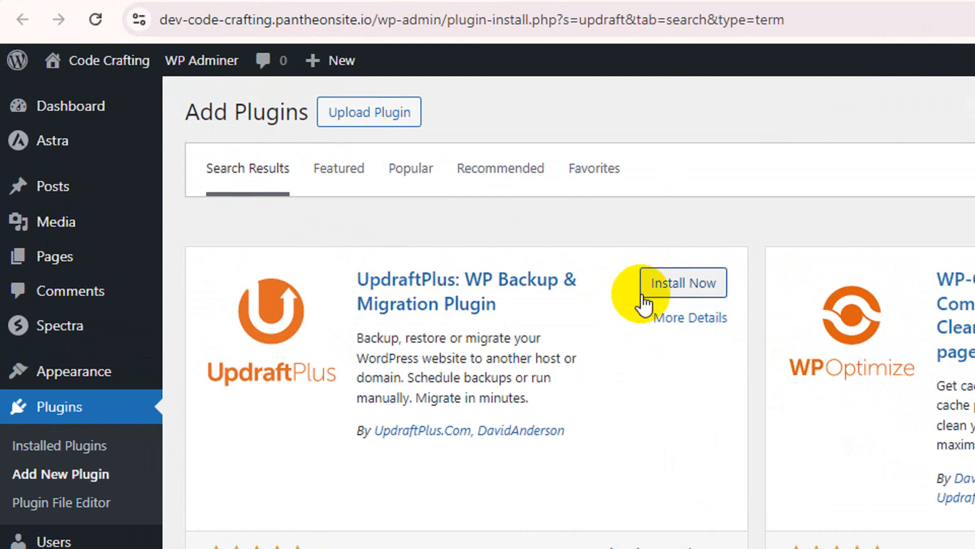
pyautogui.click(341, 164)
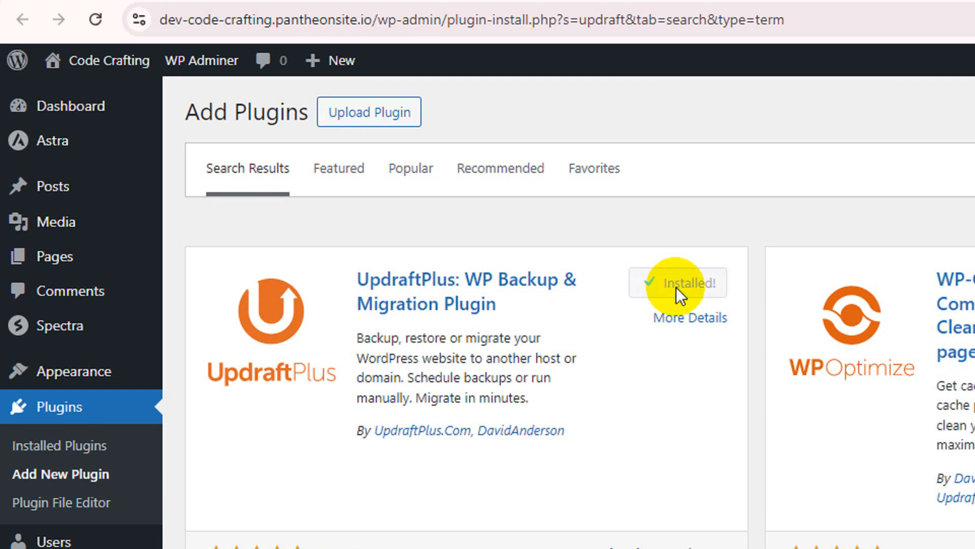
pyautogui.click(702, 282)
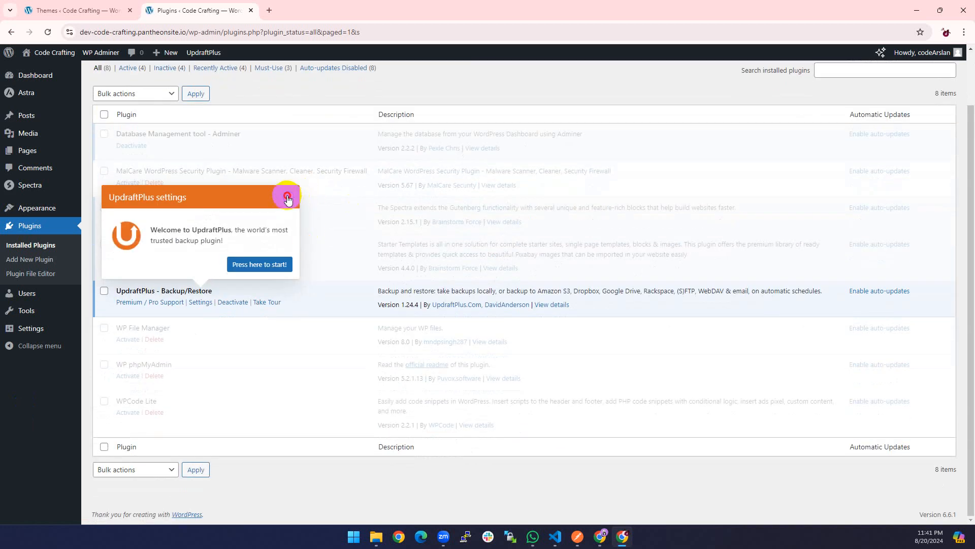
# Dismiss the UpdraftPlus welcome tour and open the UpdraftPlus Backups settings page.
pyautogui.click(287, 198)
pyautogui.moveTo(55, 330)
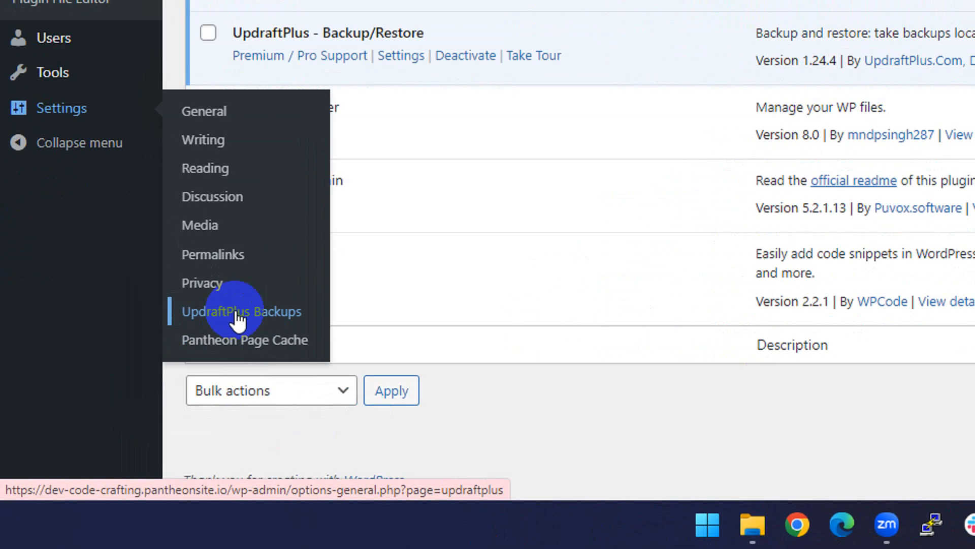
pyautogui.click(237, 315)
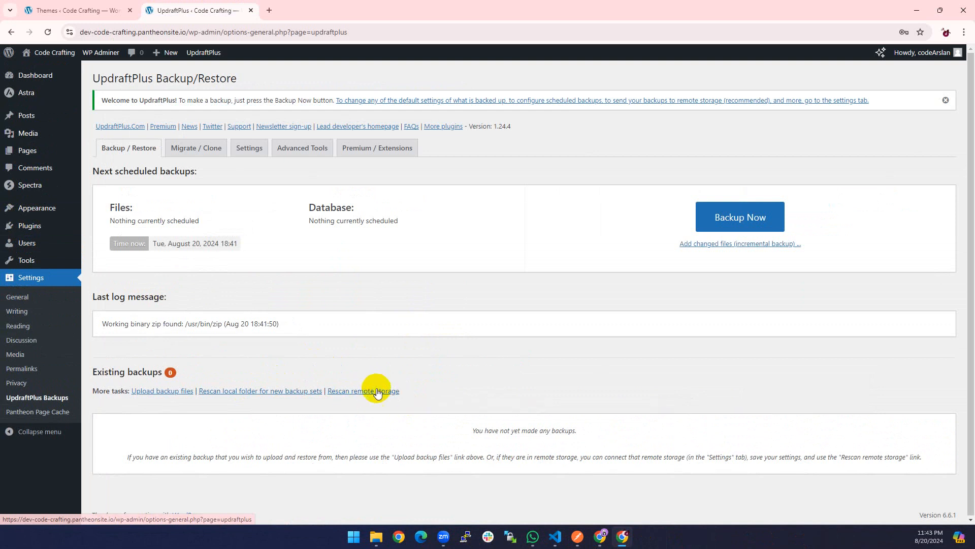
# Run a new backup that includes the database and files, checking its log while it runs.
pyautogui.click(759, 218)
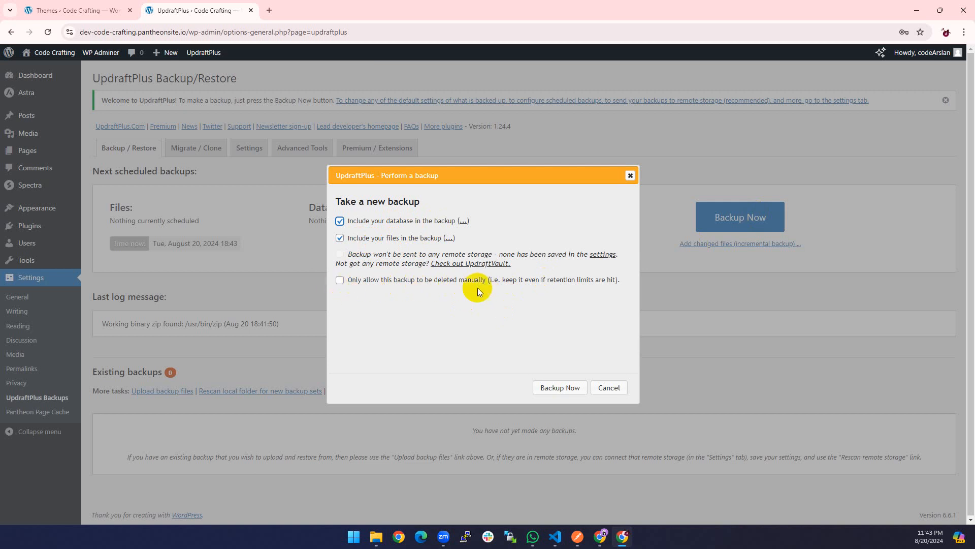
pyautogui.click(555, 386)
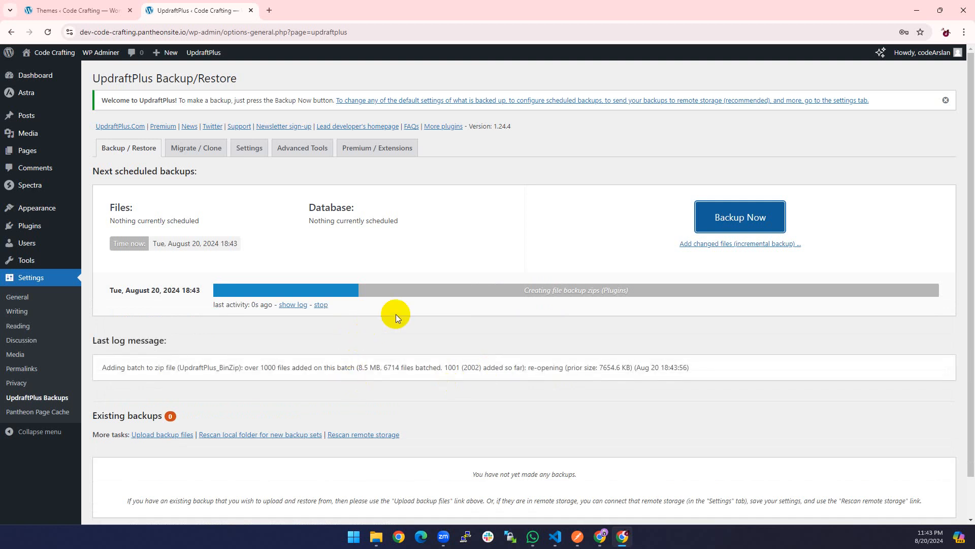
pyautogui.click(291, 305)
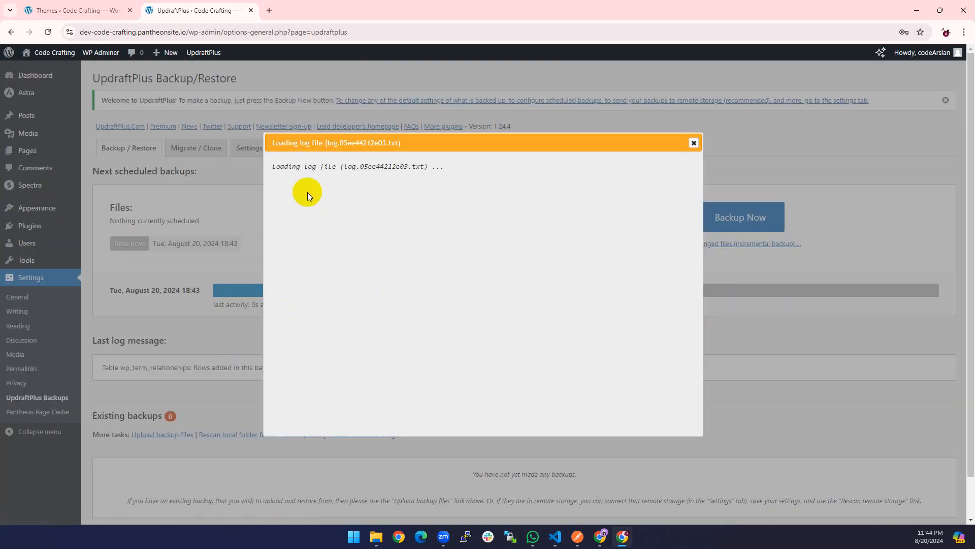
pyautogui.click(693, 145)
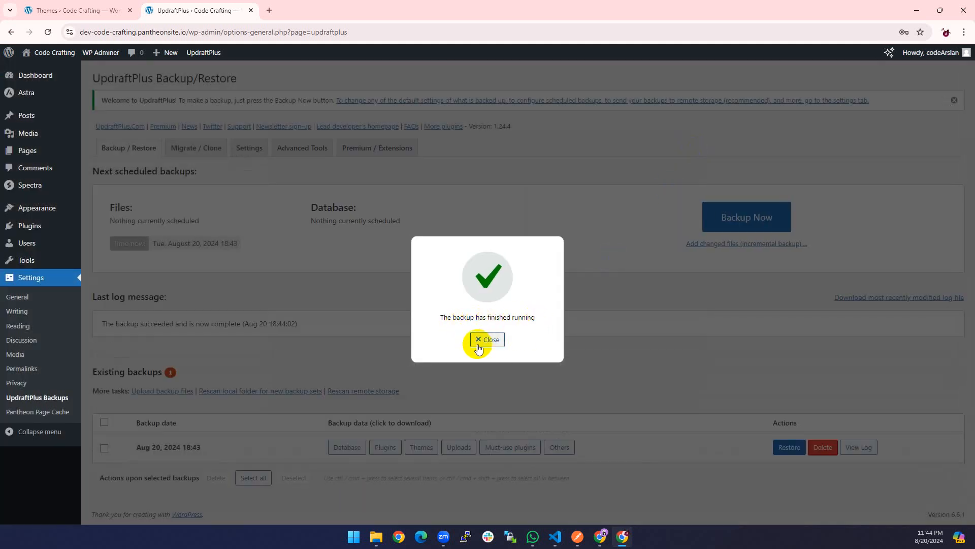
pyautogui.click(479, 344)
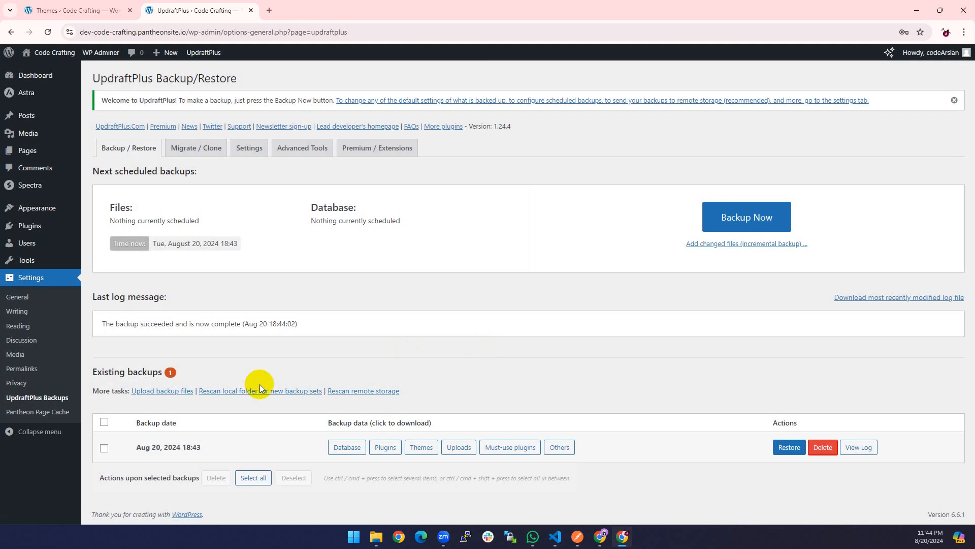
# Examine the raw backup history of the newly created backup and close it.
pyautogui.moveTo(136, 447); pyautogui.dragTo(202, 448)
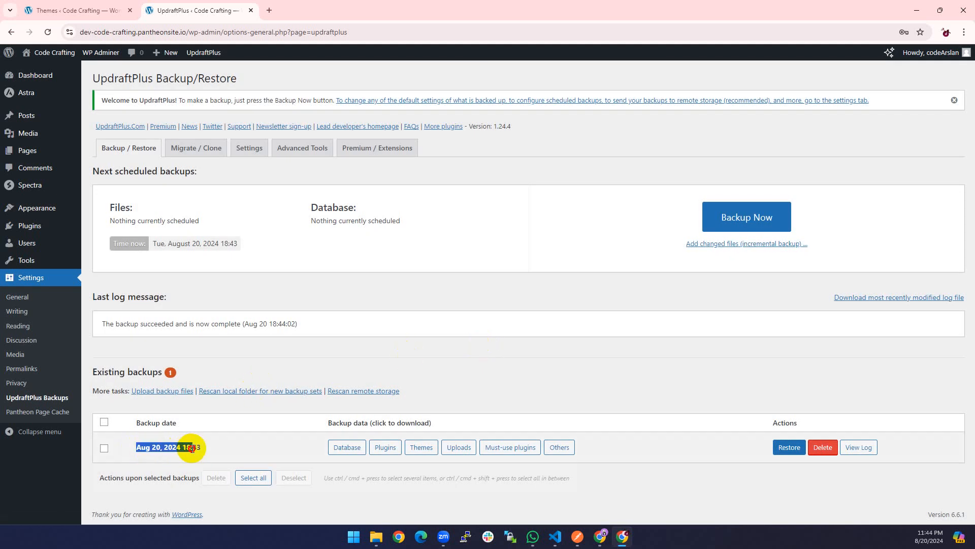
pyautogui.click(202, 448)
pyautogui.click(203, 448)
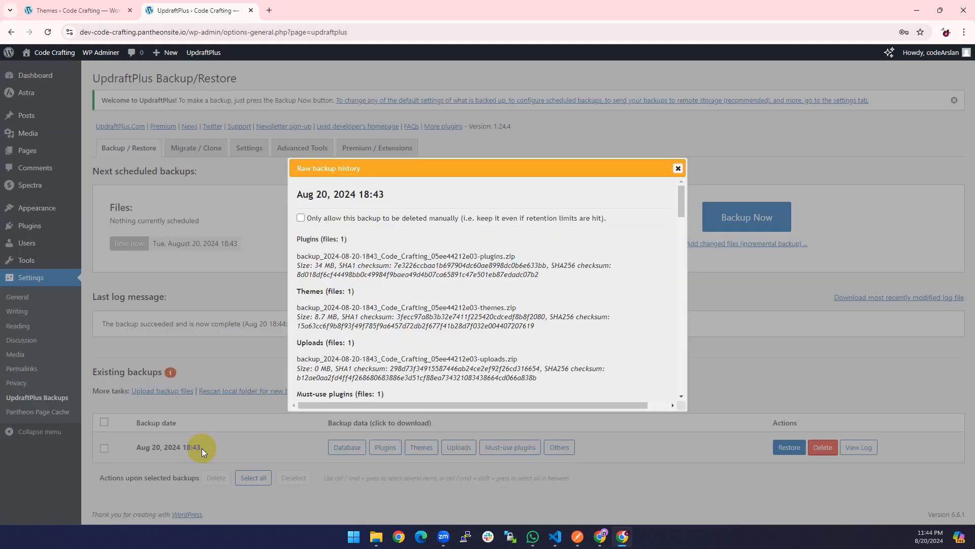
pyautogui.scroll(-5, 480, 284)
pyautogui.scroll(-15, 454, 277)
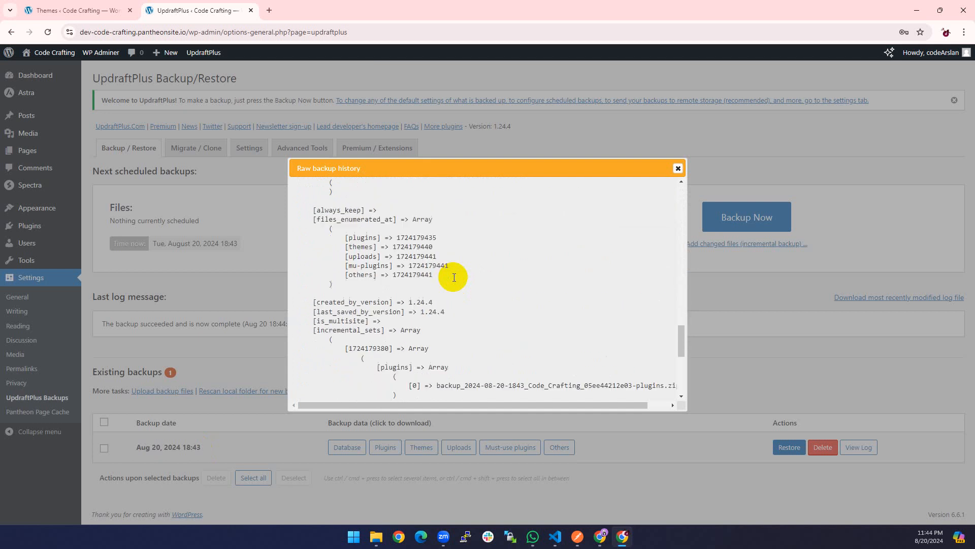
pyautogui.click(678, 168)
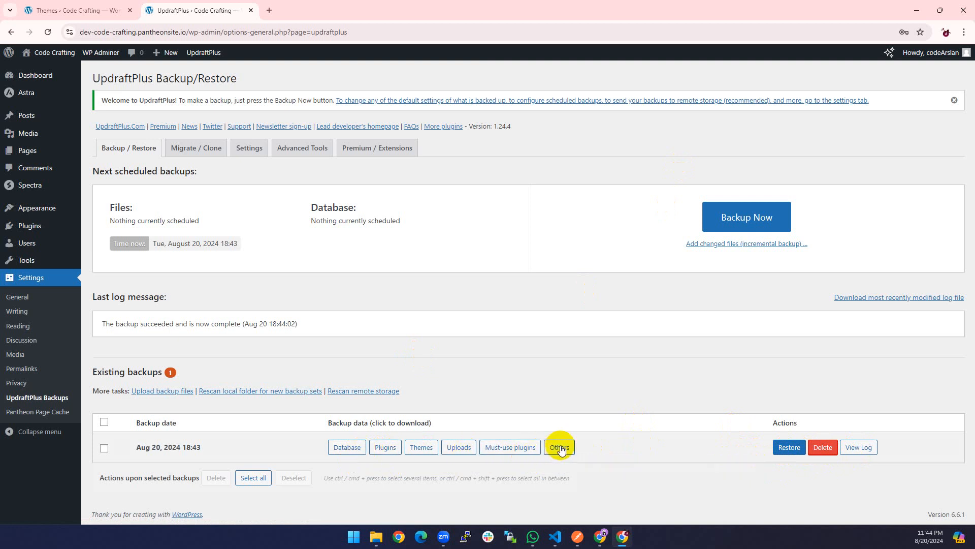
# Look at the actions available for a selected backup, clear the selection, and view the Migrate / Clone options.
pyautogui.click(104, 448)
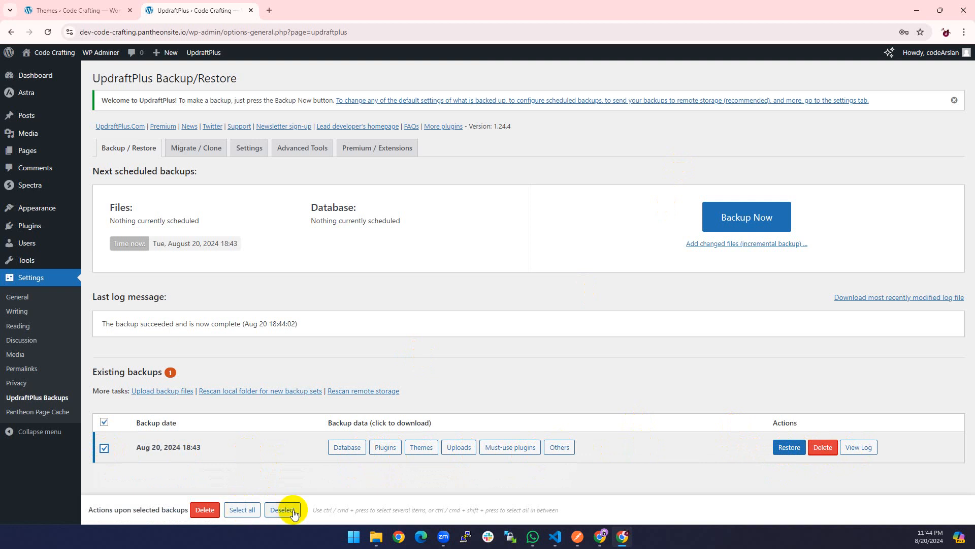
pyautogui.click(104, 448)
pyautogui.click(205, 150)
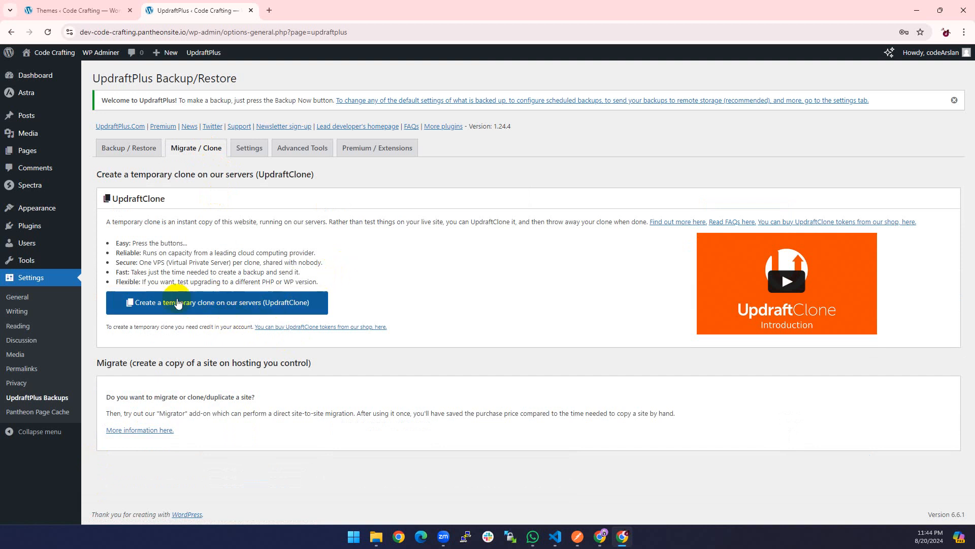
# Set both the files and the database backup schedules to Weekly in the UpdraftPlus settings.
pyautogui.click(248, 148)
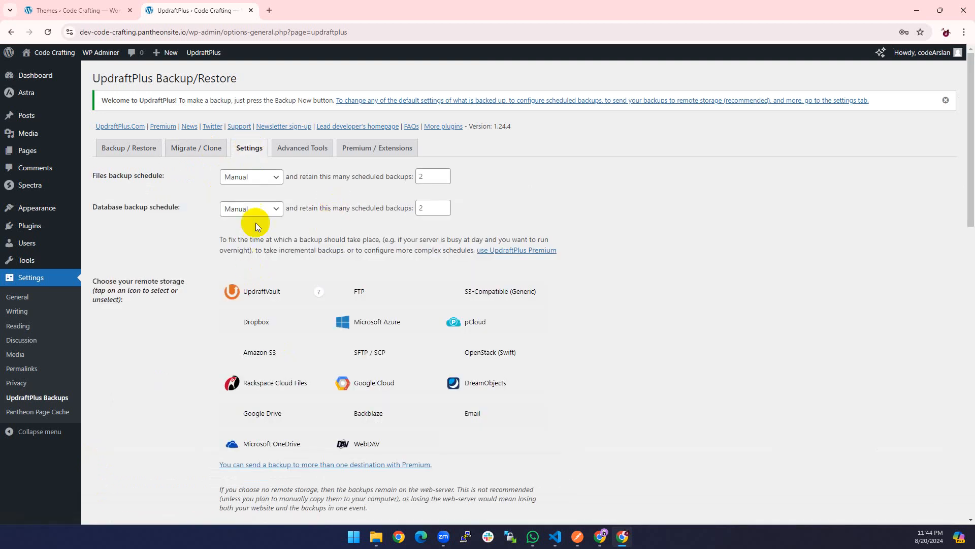
pyautogui.click(274, 180)
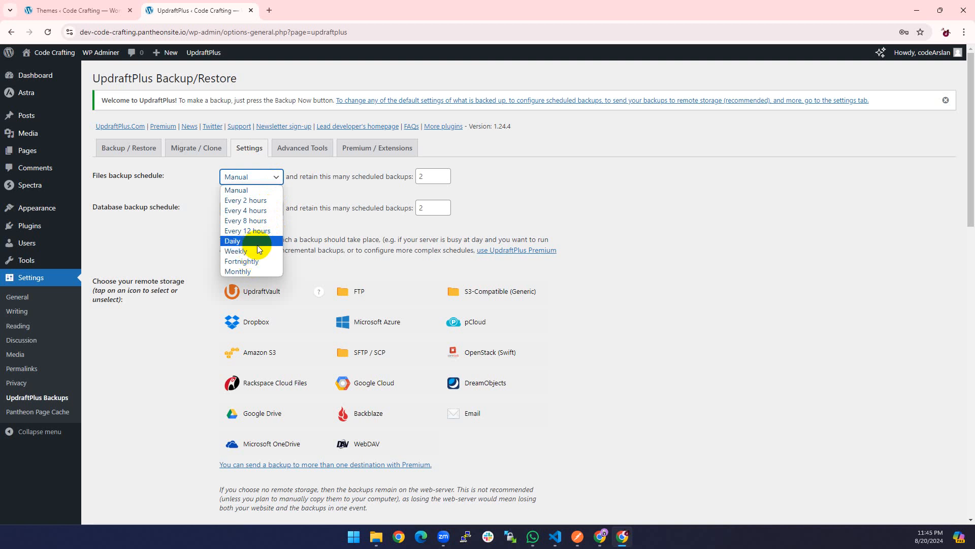
pyautogui.click(257, 251)
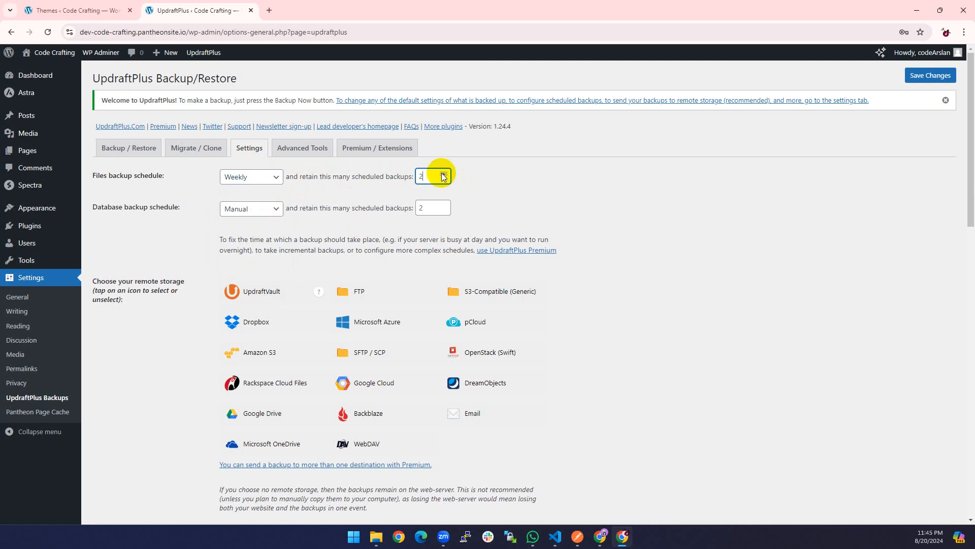
pyautogui.click(277, 210)
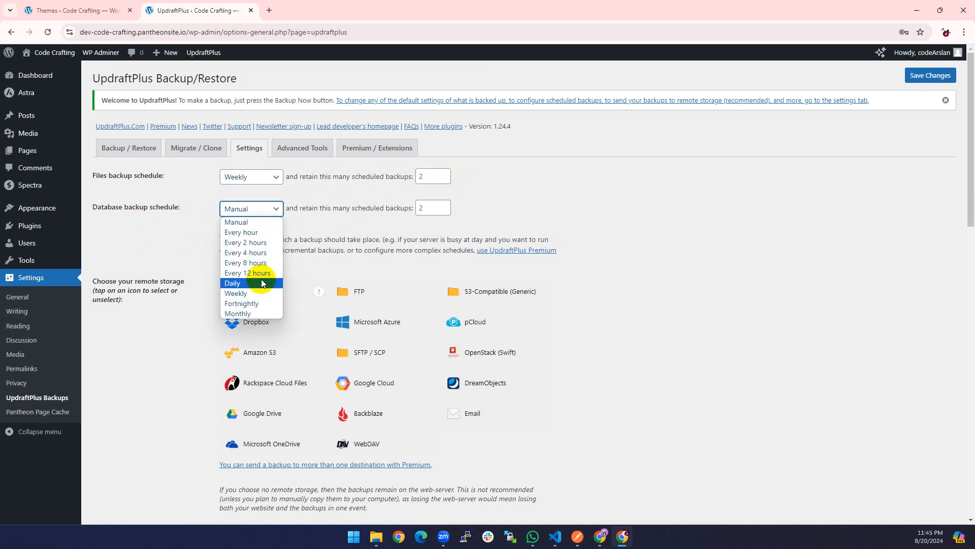
pyautogui.click(255, 293)
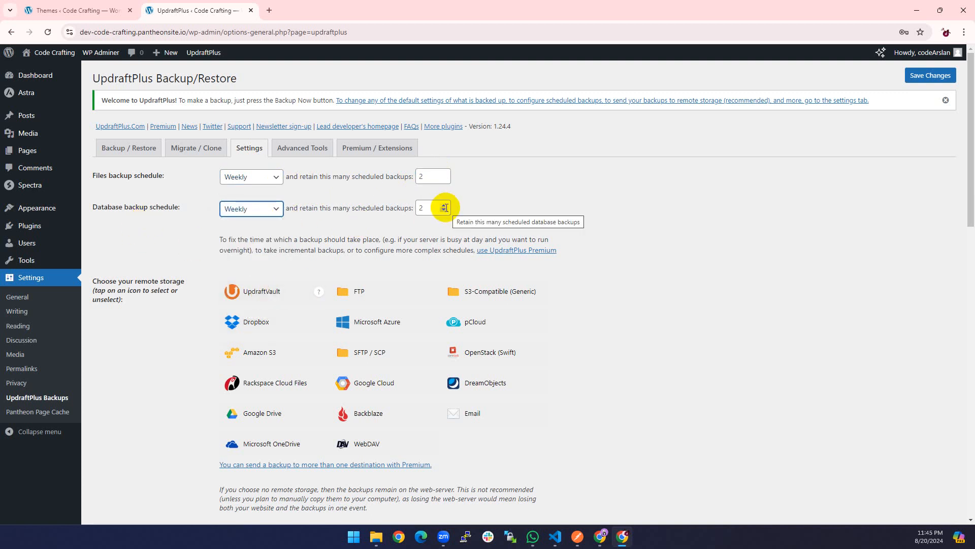
# Choose Google Drive as the remote storage for backups and save the settings.
pyautogui.scroll(-3, 328, 236)
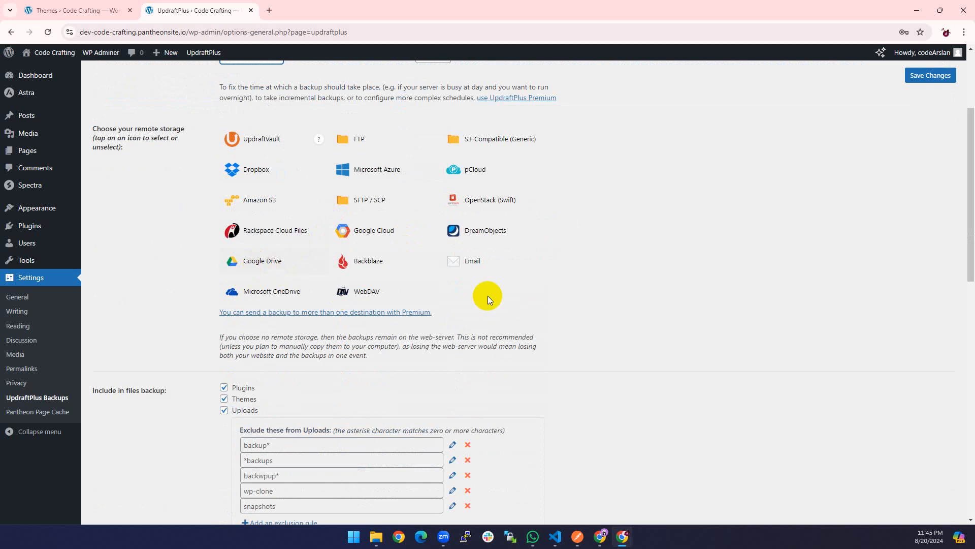
pyautogui.scroll(3, 488, 295)
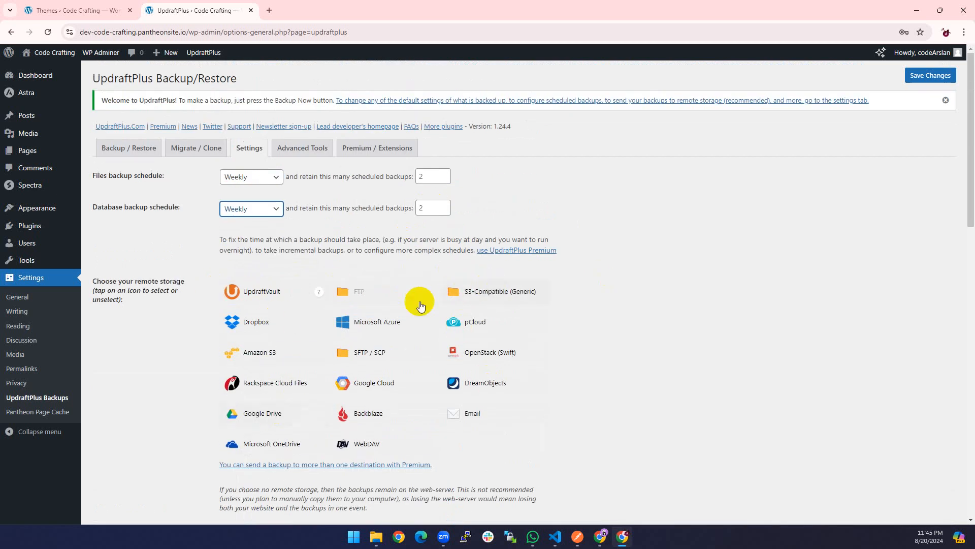
pyautogui.click(263, 413)
pyautogui.scroll(-6, 120, 414)
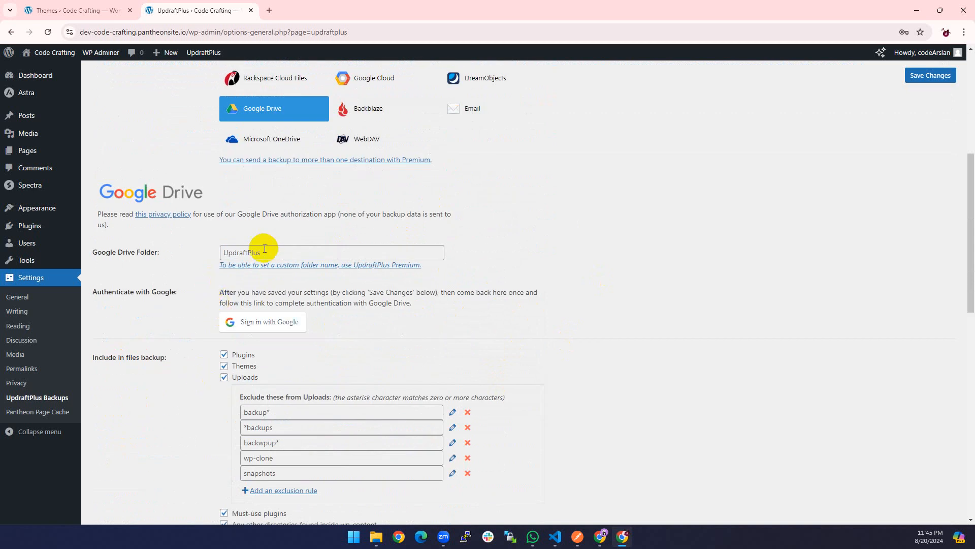
pyautogui.doubleClick(243, 253)
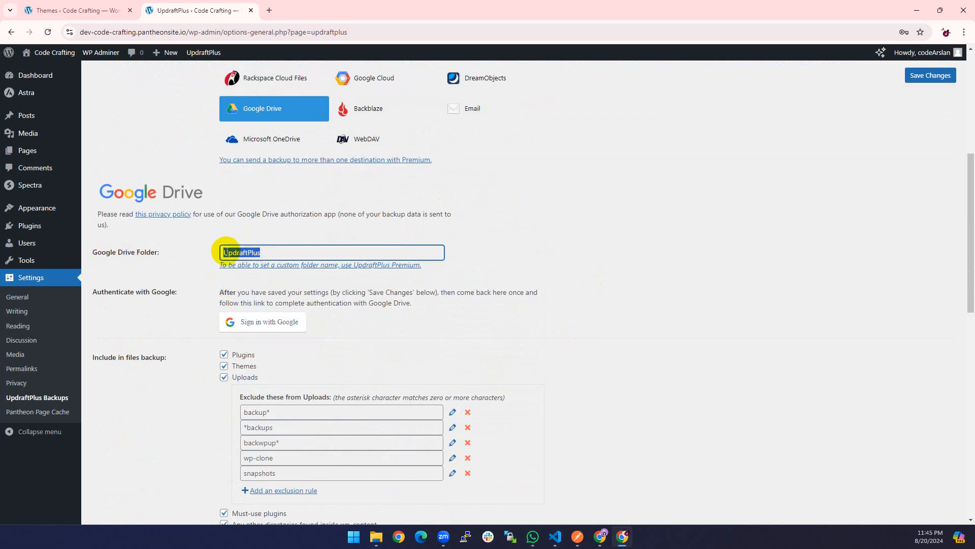
pyautogui.scroll(-3, 157, 264)
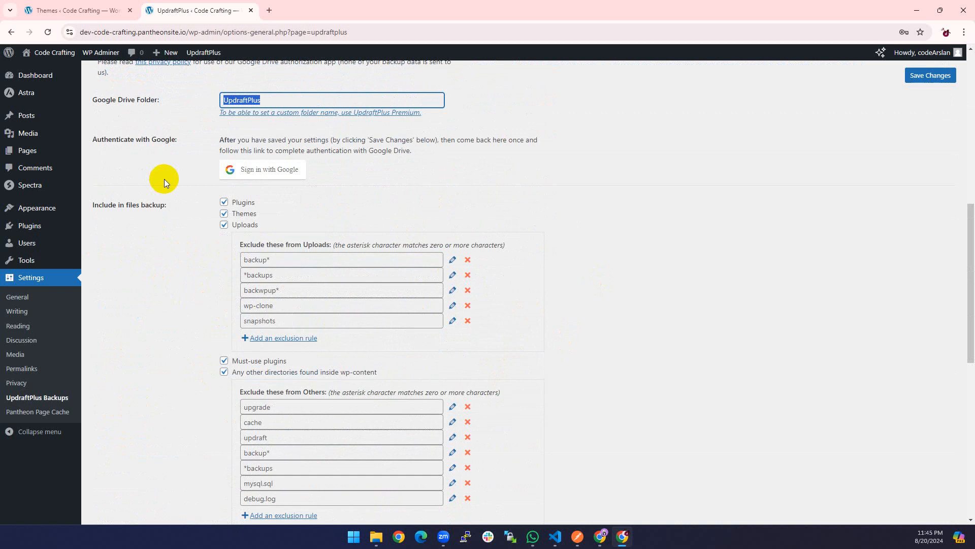
pyautogui.scroll(-9, 257, 208)
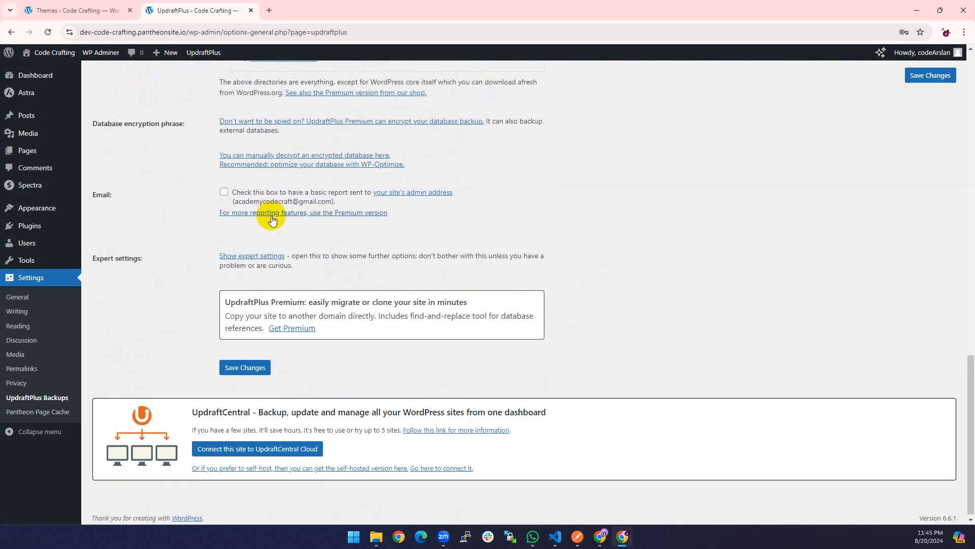
pyautogui.click(247, 367)
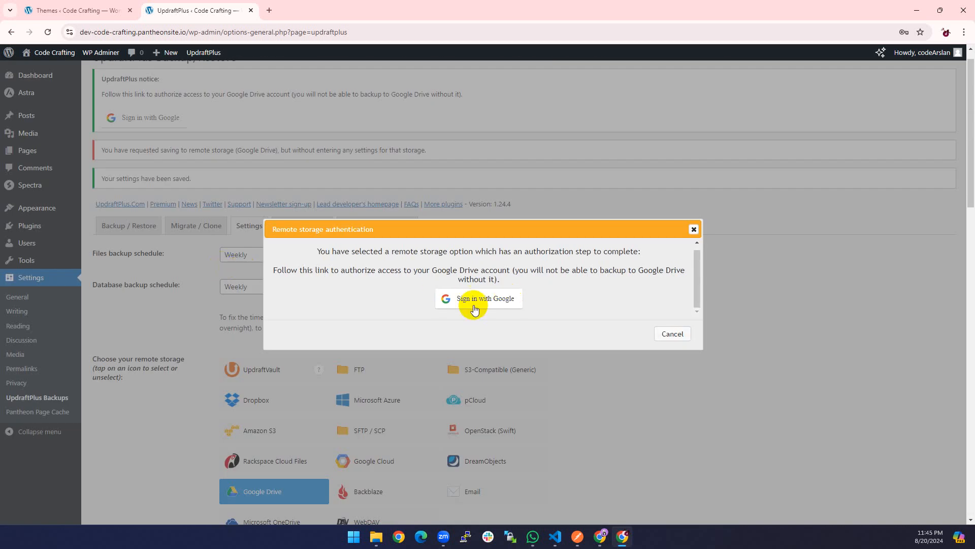
# Authorize UpdraftPlus with the Google account, granting all requested Google Drive access, and complete the setup.
pyautogui.click(475, 299)
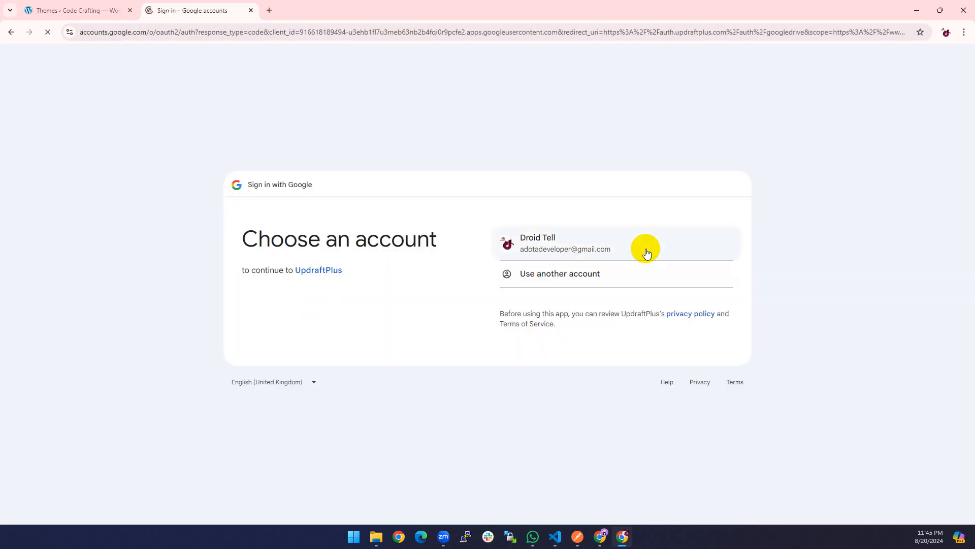
pyautogui.click(645, 250)
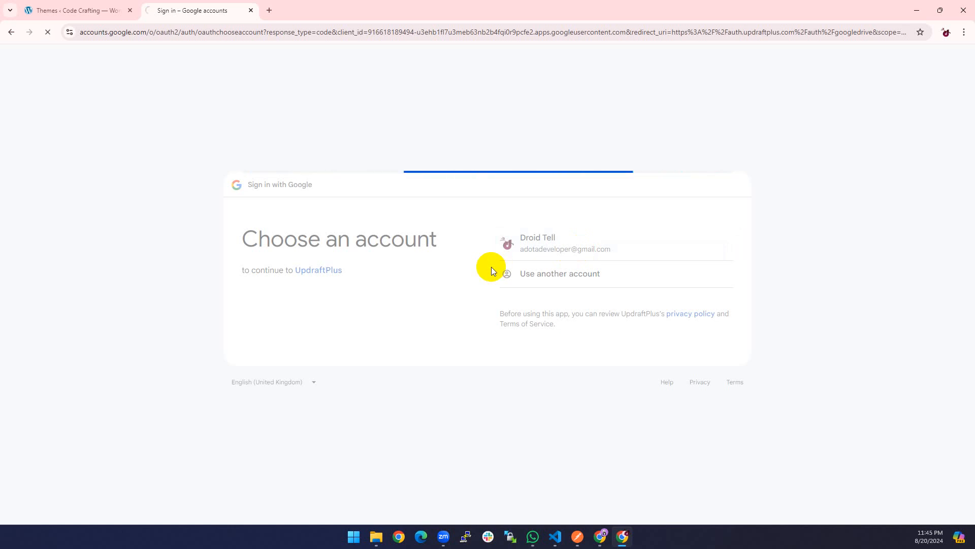
pyautogui.click(557, 337)
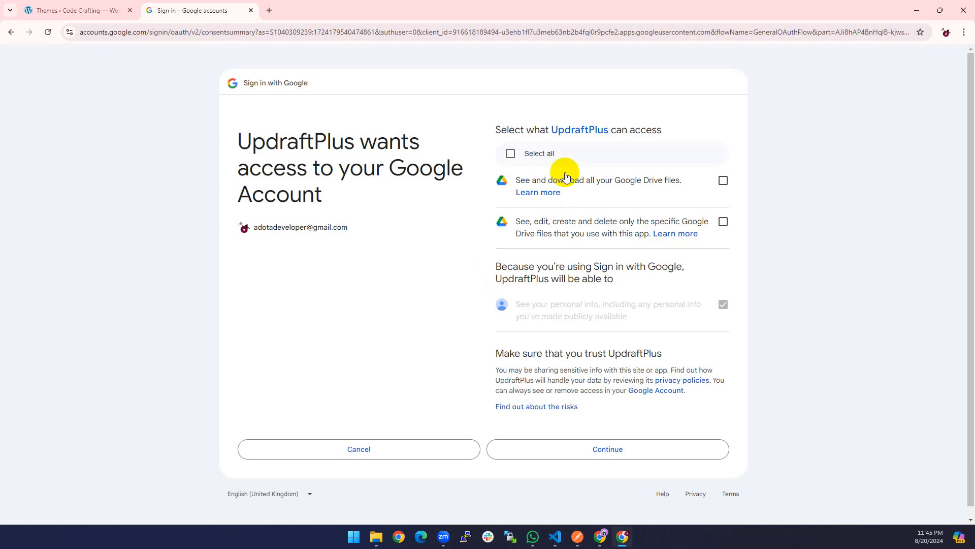
pyautogui.click(543, 154)
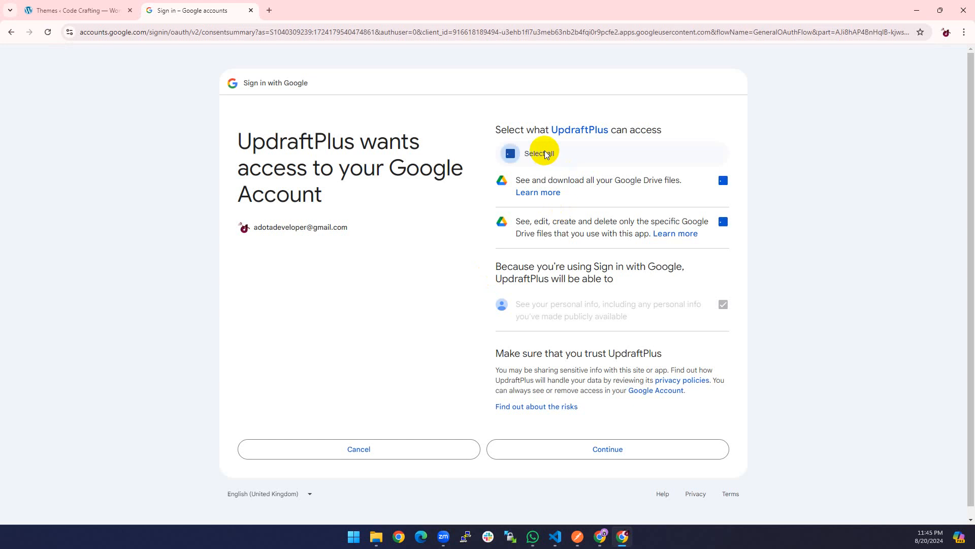
pyautogui.click(620, 447)
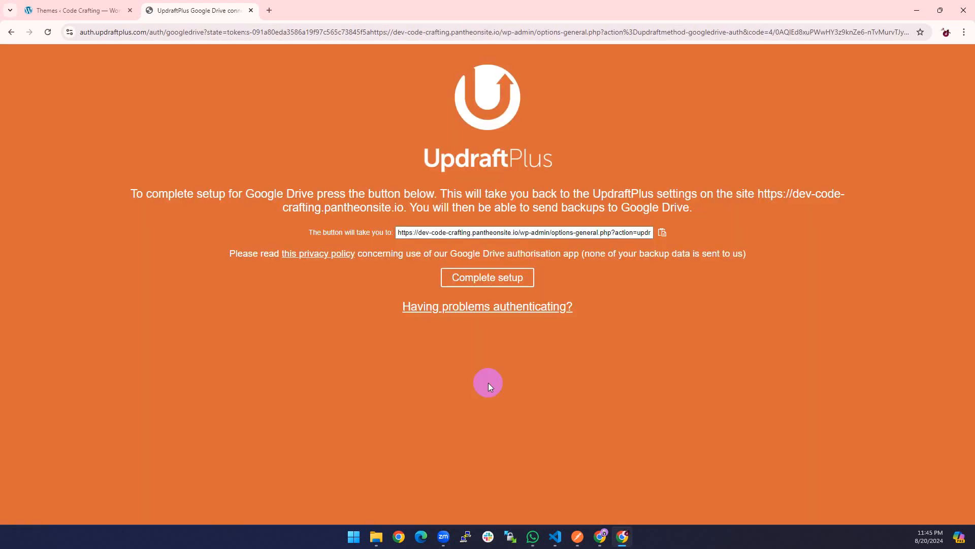
pyautogui.click(516, 277)
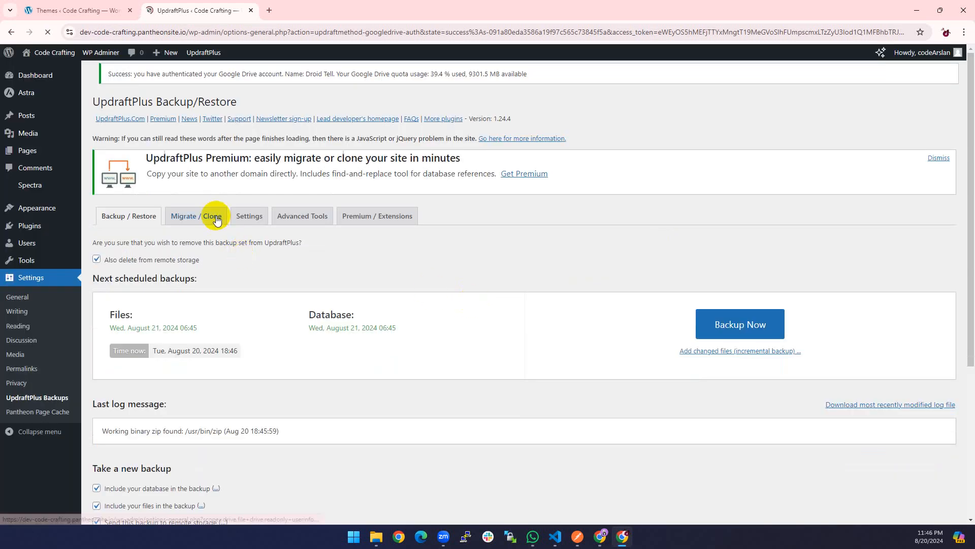
pyautogui.click(249, 216)
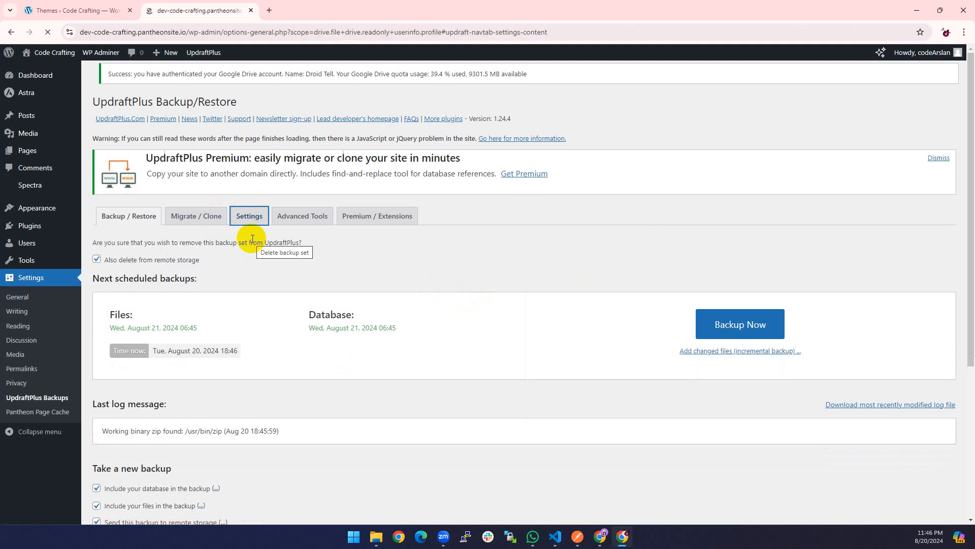
pyautogui.scroll(-5, 253, 239)
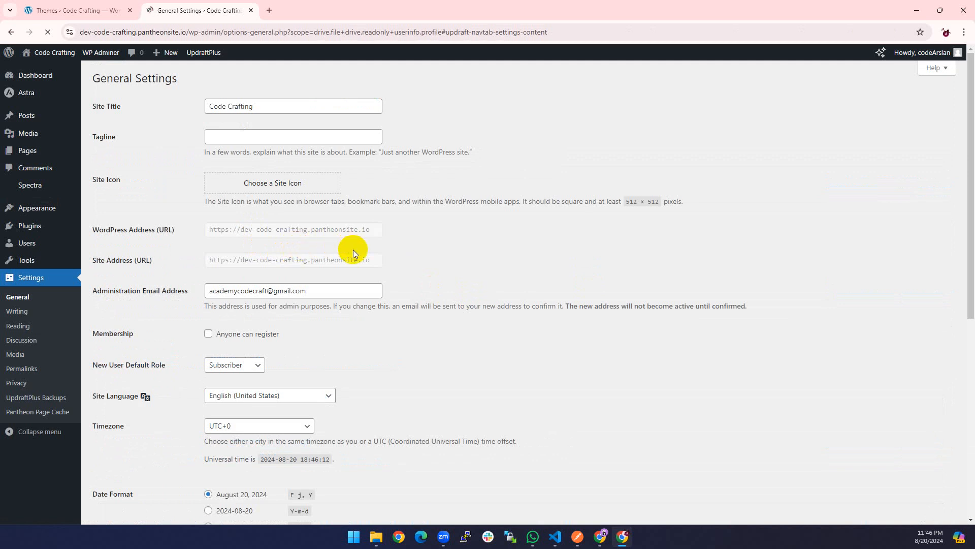
pyautogui.scroll(-7, 353, 249)
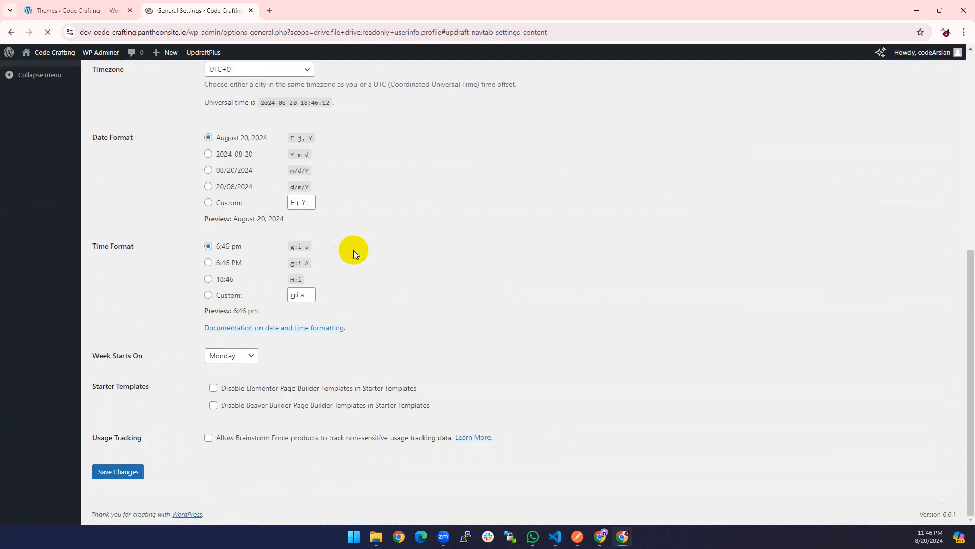
pyautogui.scroll(6, 404, 253)
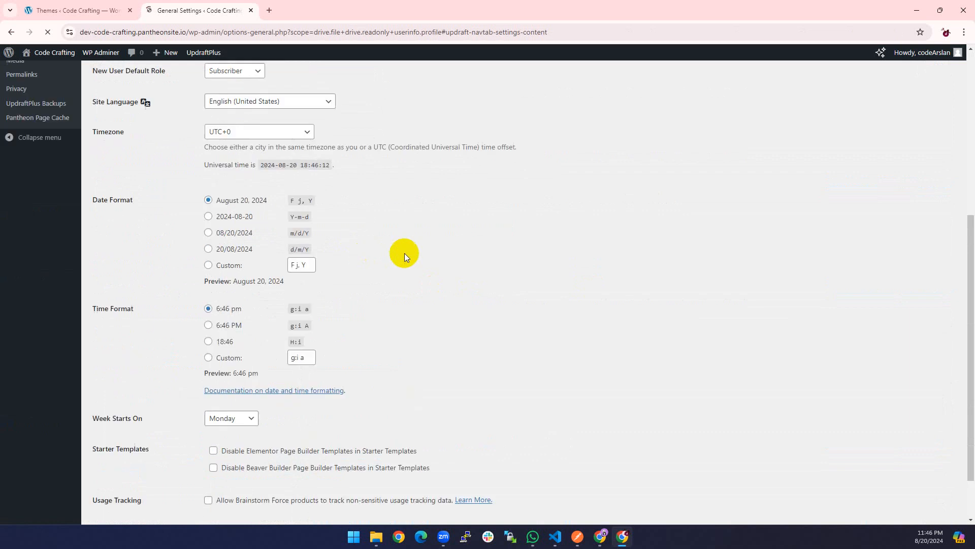
pyautogui.scroll(1, 405, 253)
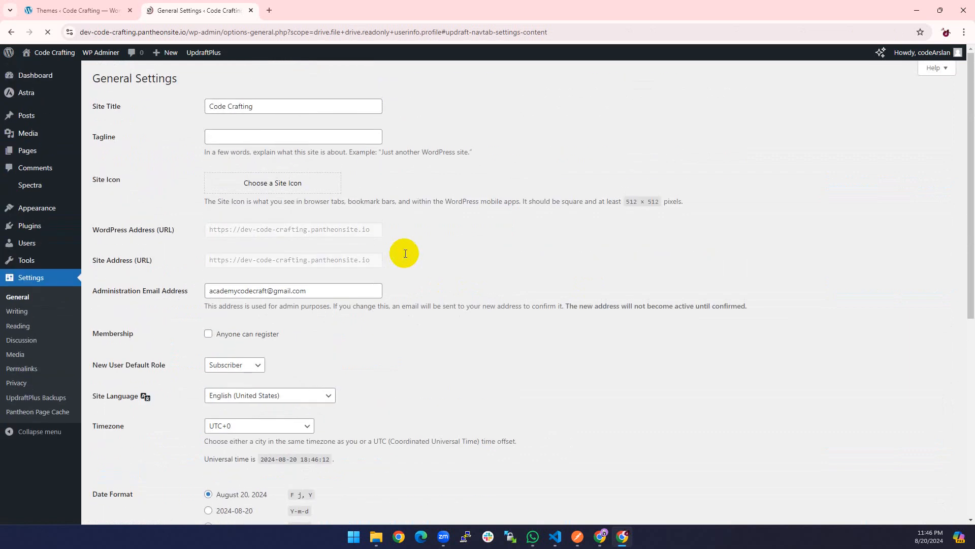
# Open the UpdraftPlus Backups settings and save them with the weekly schedules and Google Drive as remote storage.
pyautogui.click(50, 398)
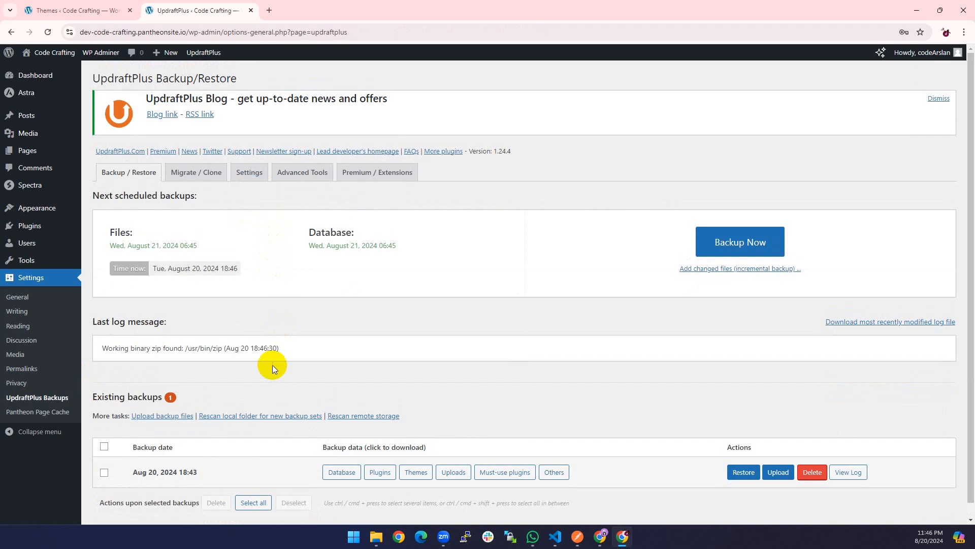
pyautogui.click(249, 172)
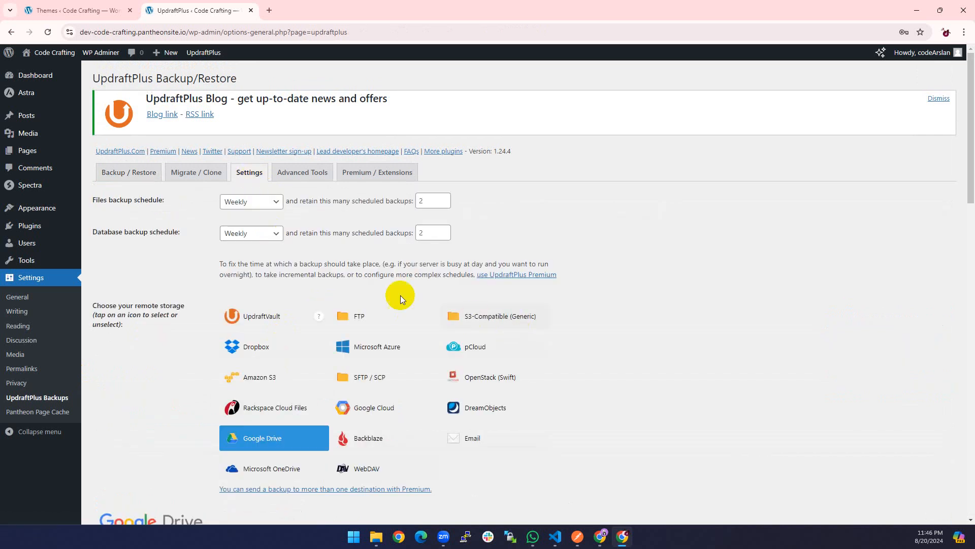
pyautogui.scroll(-6, 343, 281)
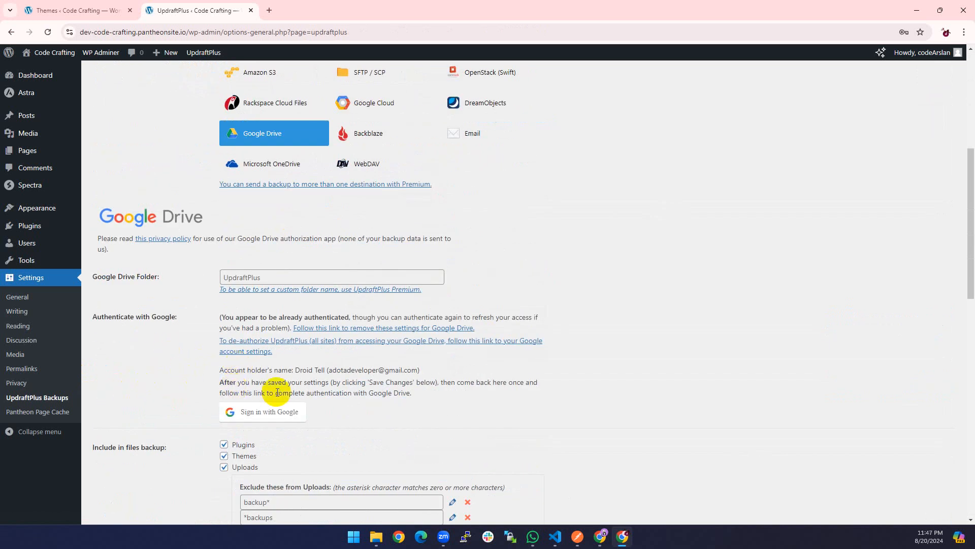
pyautogui.scroll(-10, 246, 408)
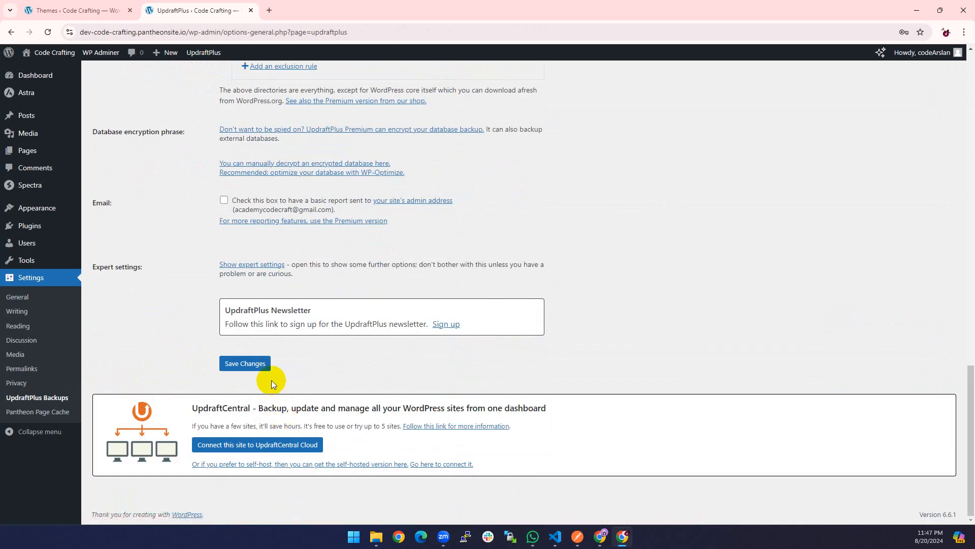
pyautogui.click(245, 364)
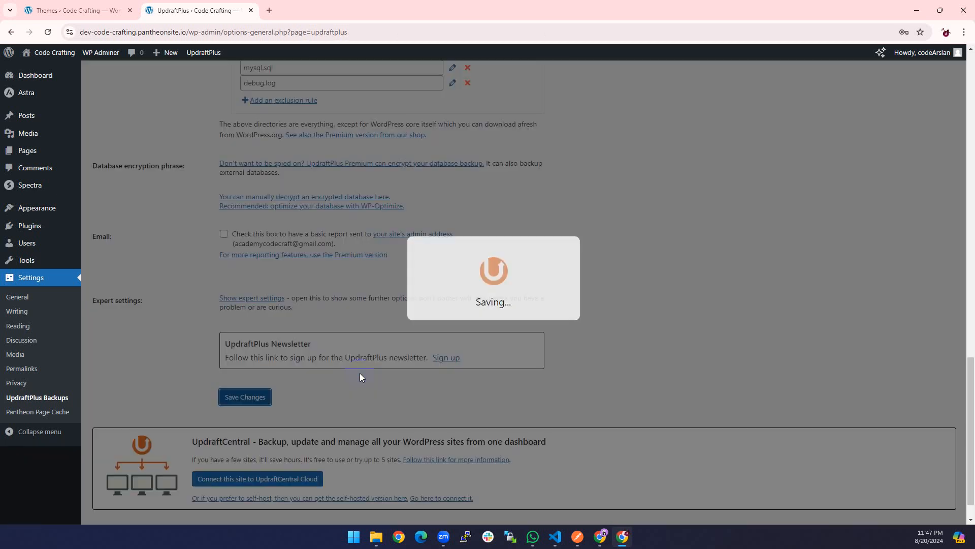
# Sign in with Google again from the Google Drive settings, choose the Google account, and approve UpdraftPlus's additional access.
pyautogui.scroll(-9, 360, 375)
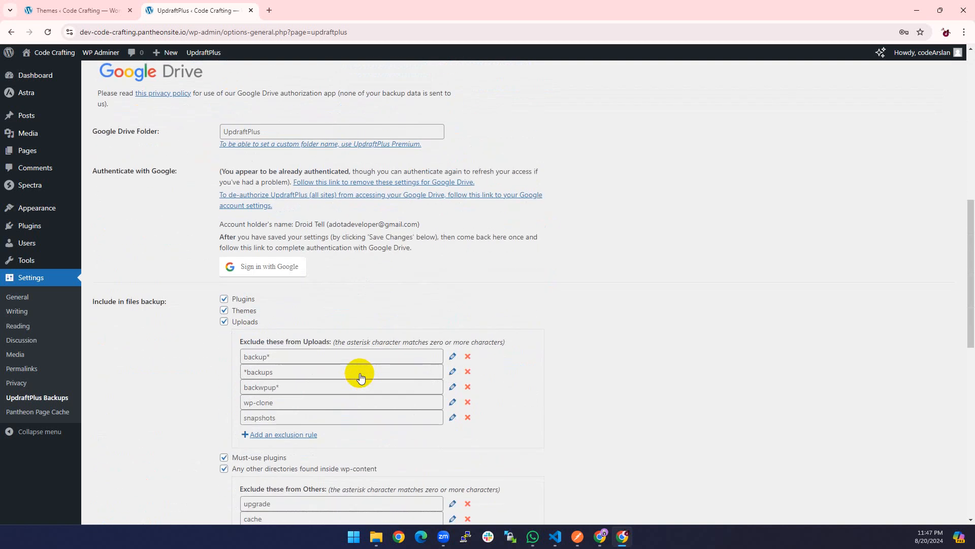
pyautogui.click(285, 265)
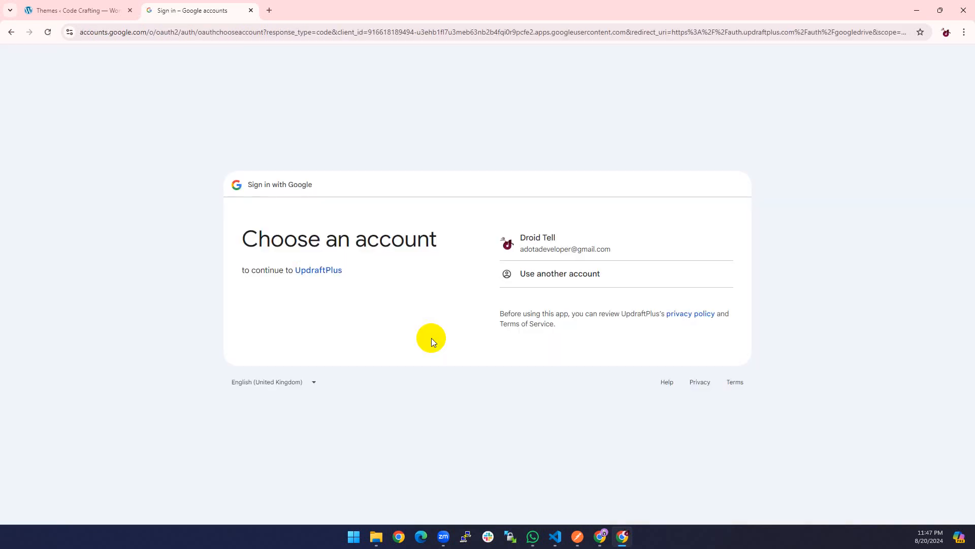
pyautogui.click(556, 251)
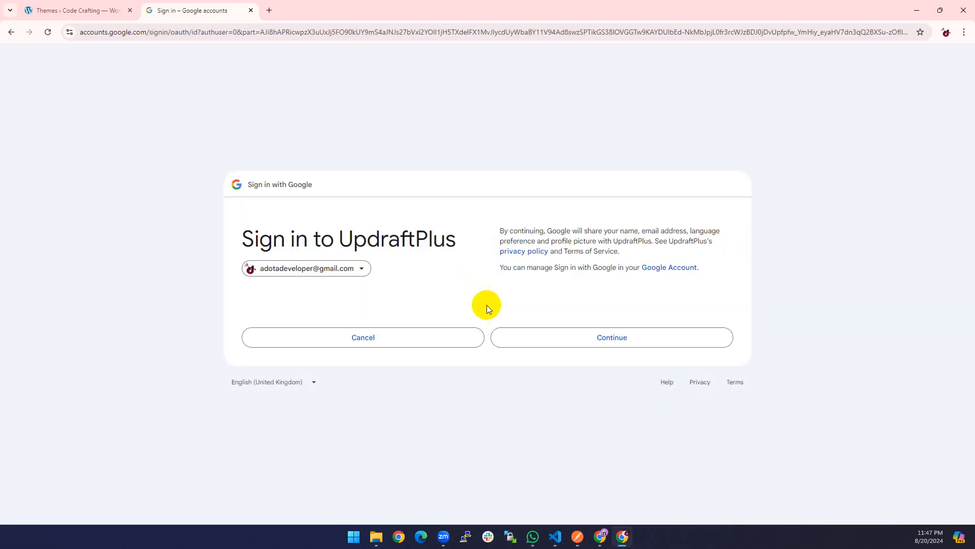
pyautogui.click(540, 347)
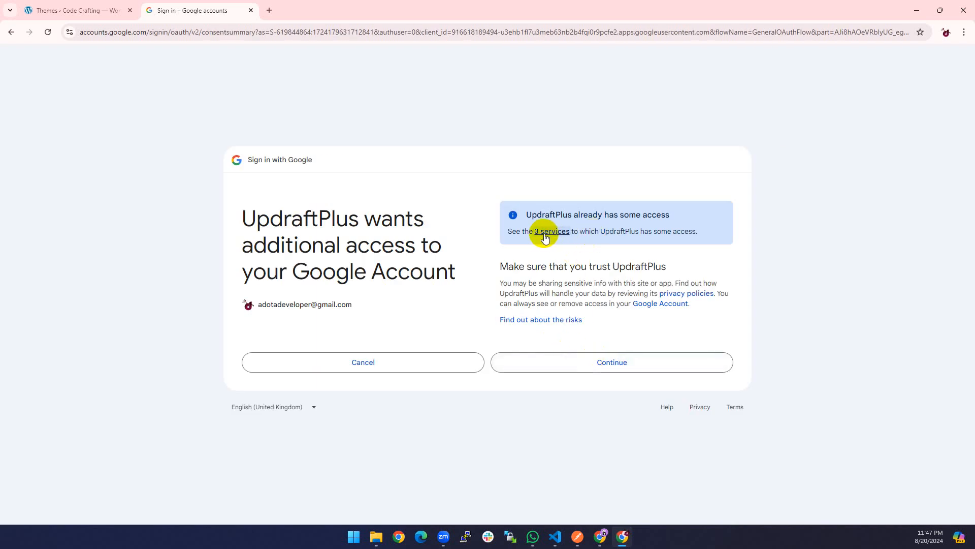
pyautogui.click(545, 233)
pyautogui.click(603, 370)
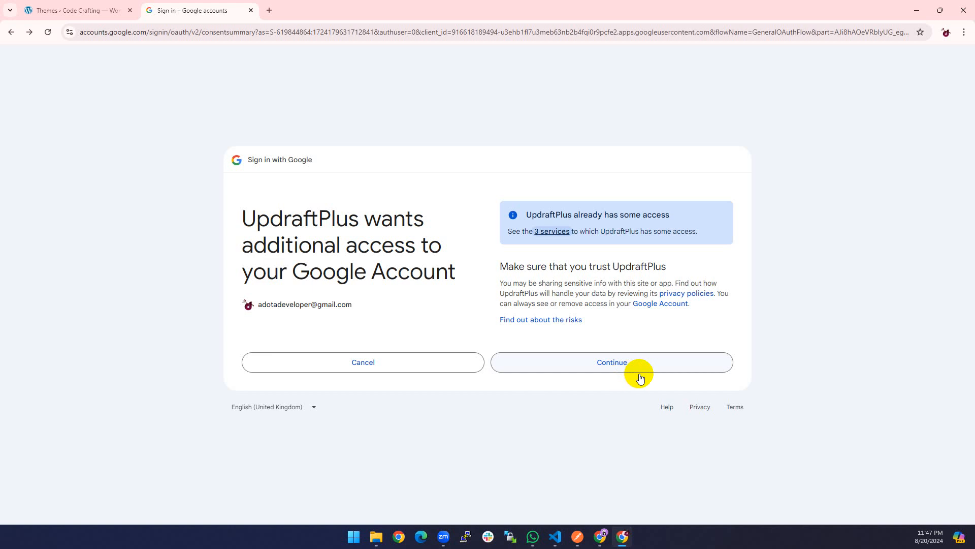
pyautogui.click(639, 374)
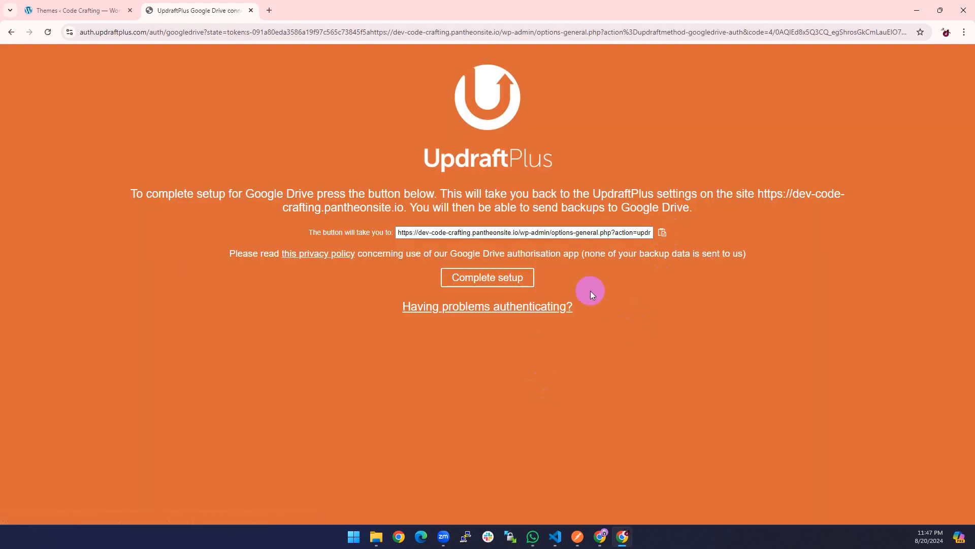
# Copy the setup completion URL with its access token and load it in a new browser tab, dismissing the ad privacy notice.
pyautogui.doubleClick(541, 232)
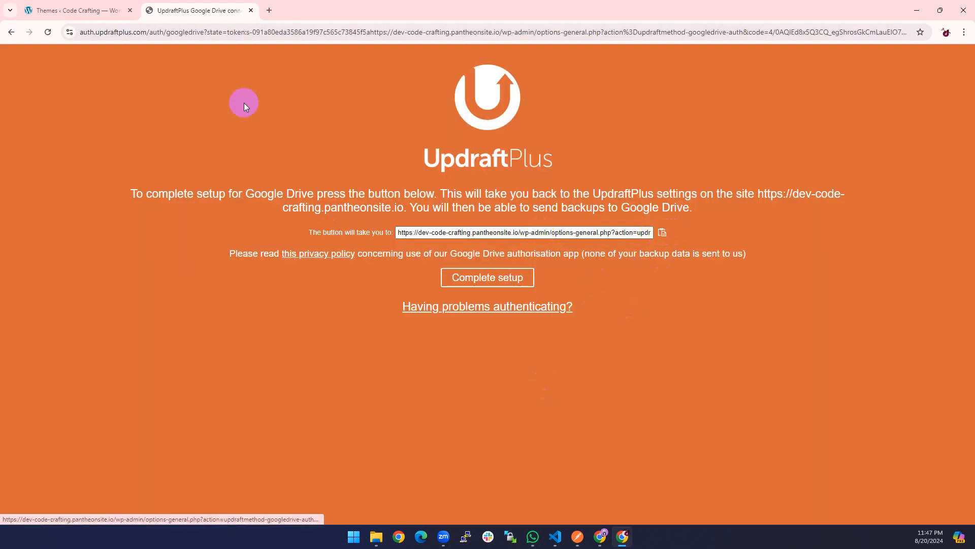
pyautogui.click(269, 12)
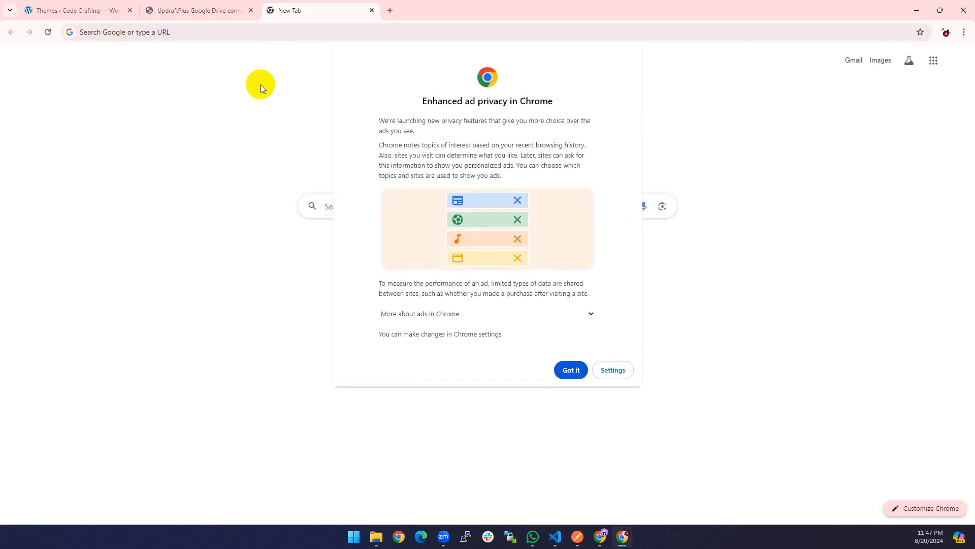
pyautogui.click(571, 369)
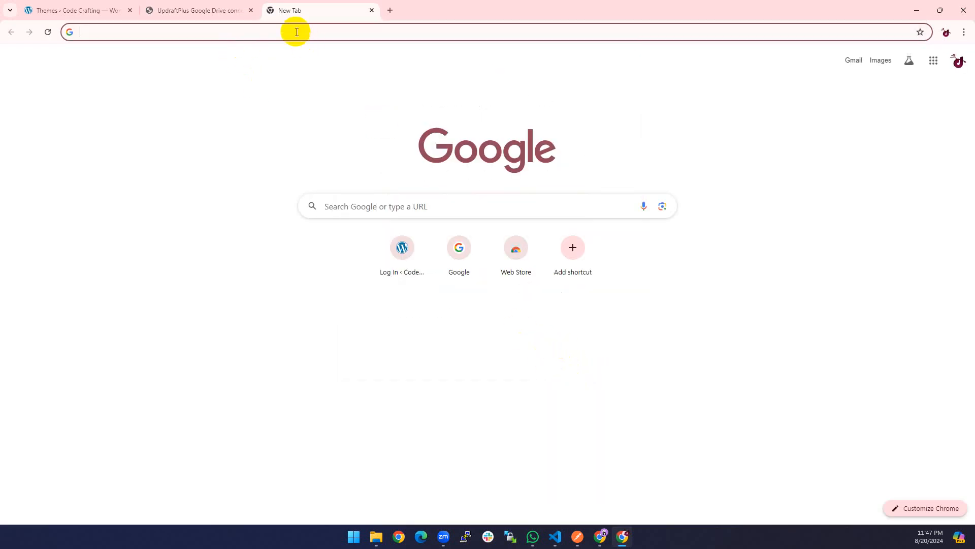
pyautogui.hotkey('ctrl', 'v')
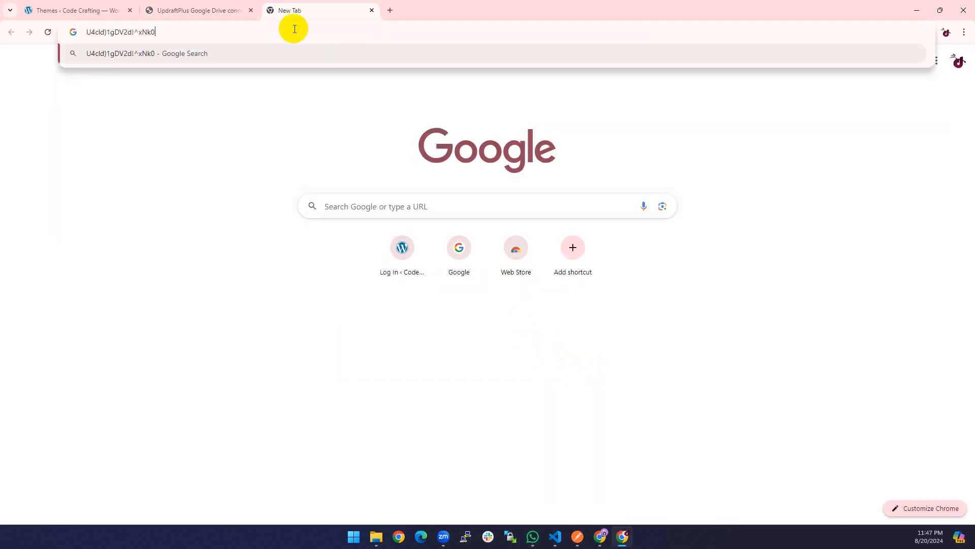
pyautogui.press('Escape')
pyautogui.click(198, 10)
pyautogui.tripleClick(477, 232)
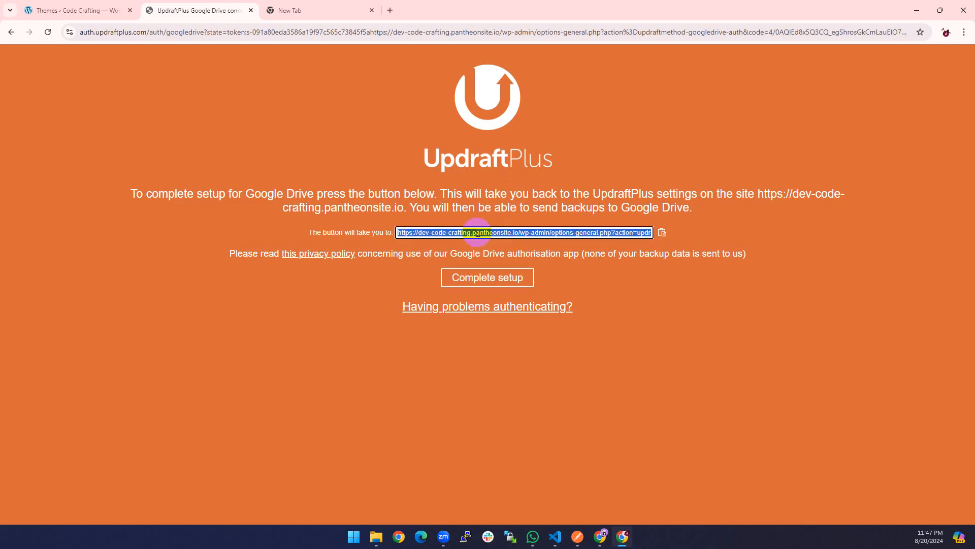
pyautogui.hotkey('ctrl', 'c')
pyautogui.click(343, 6)
pyautogui.hotkey('ctrl', 'v')
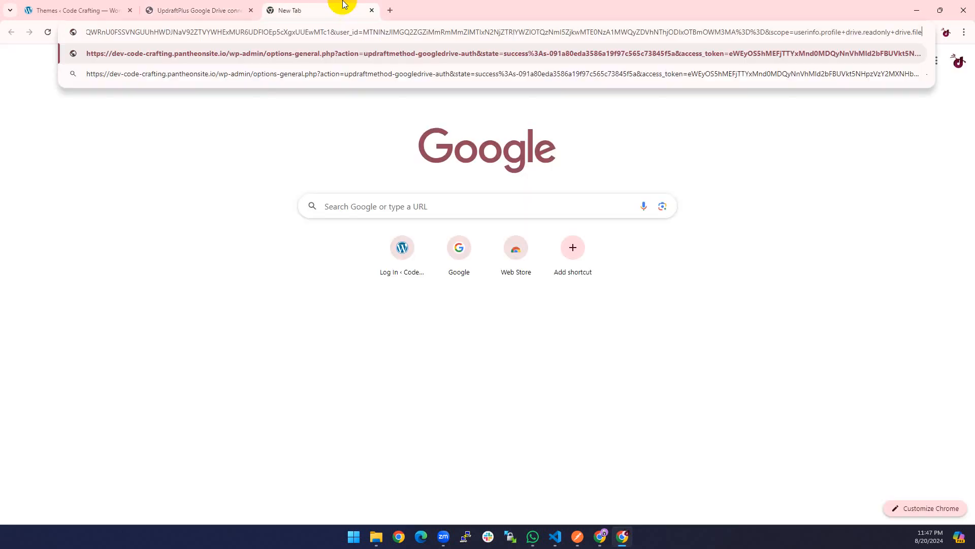
pyautogui.press('Return')
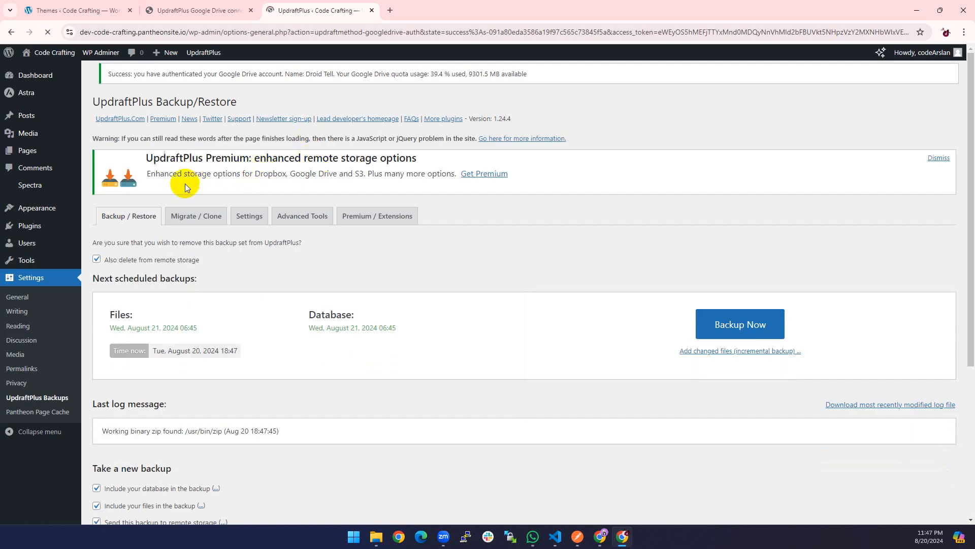
# Run a new UpdraftPlus backup that includes the database and files and is sent to remote storage.
pyautogui.scroll(-5, 317, 305)
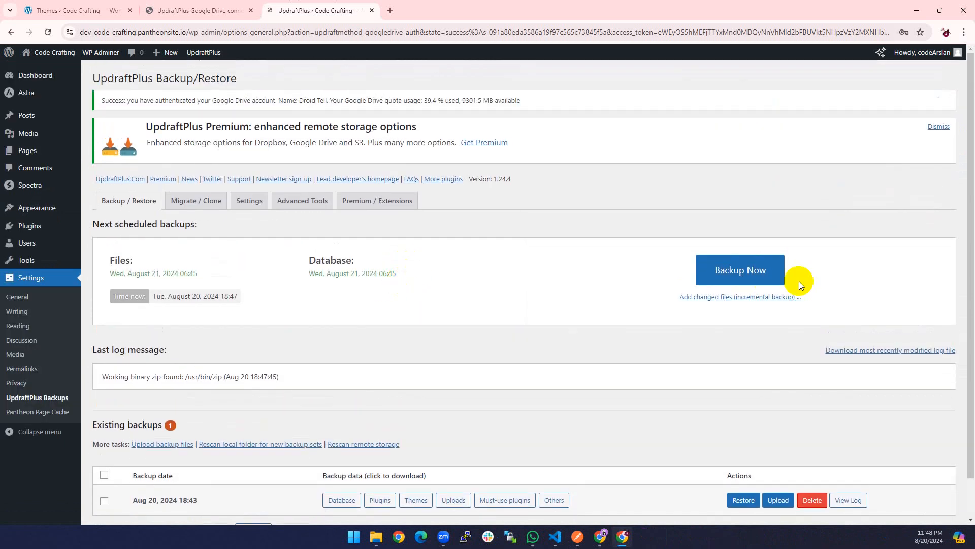
pyautogui.click(752, 282)
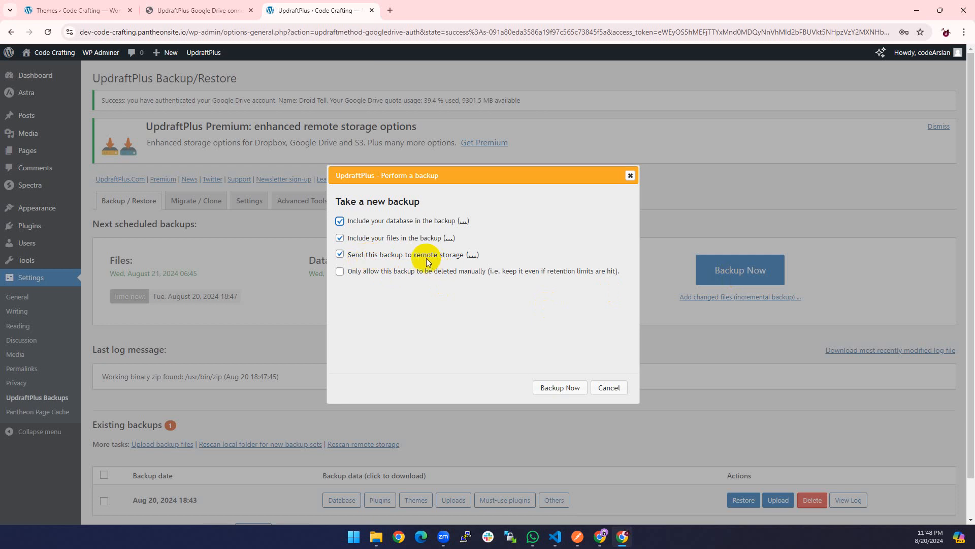
pyautogui.click(560, 387)
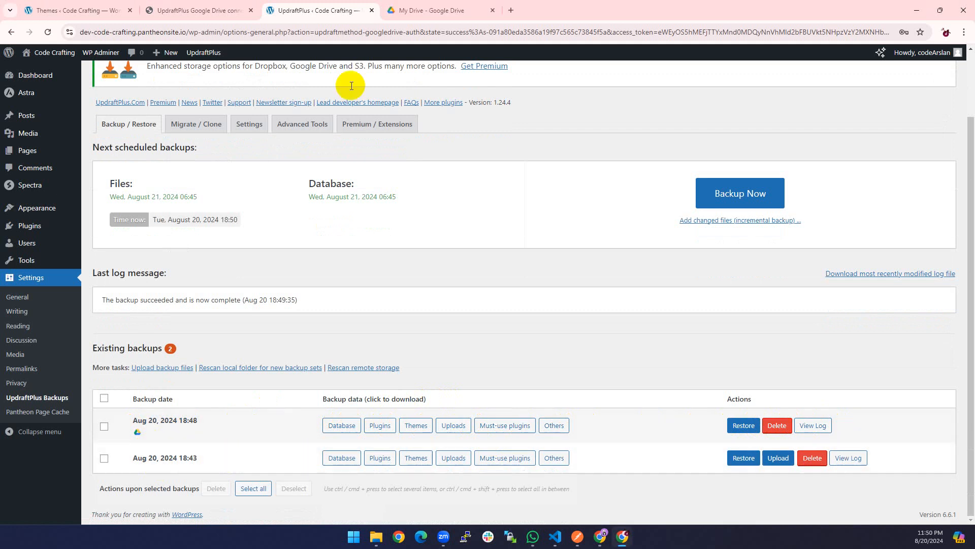
# Switch to Google Drive and open the UpdraftPlus folder to check the uploaded backup files.
pyautogui.click(395, 4)
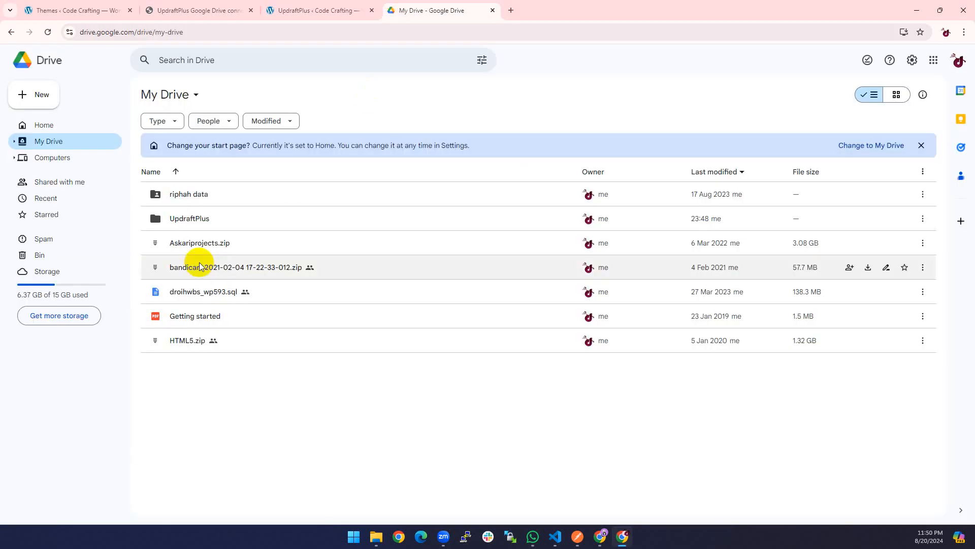
pyautogui.doubleClick(183, 219)
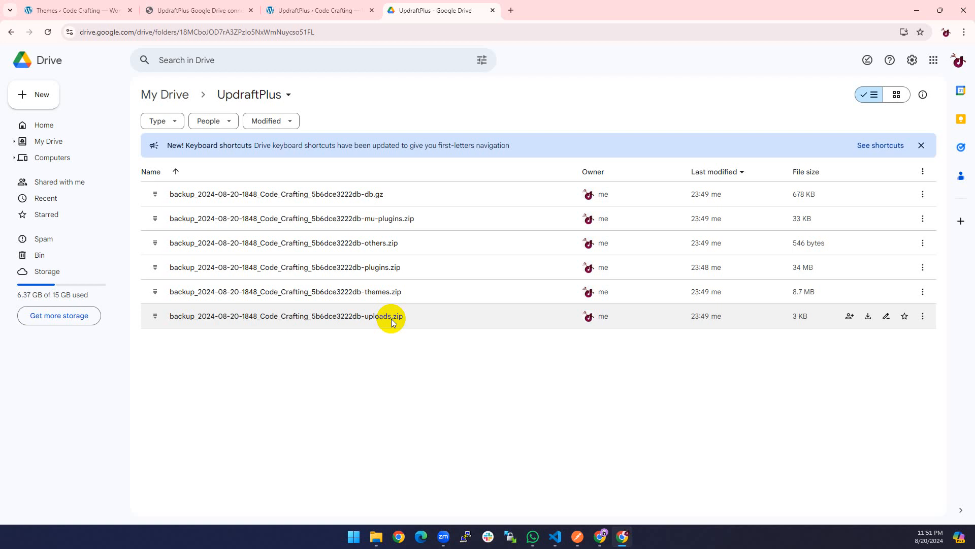
pyautogui.click(218, 7)
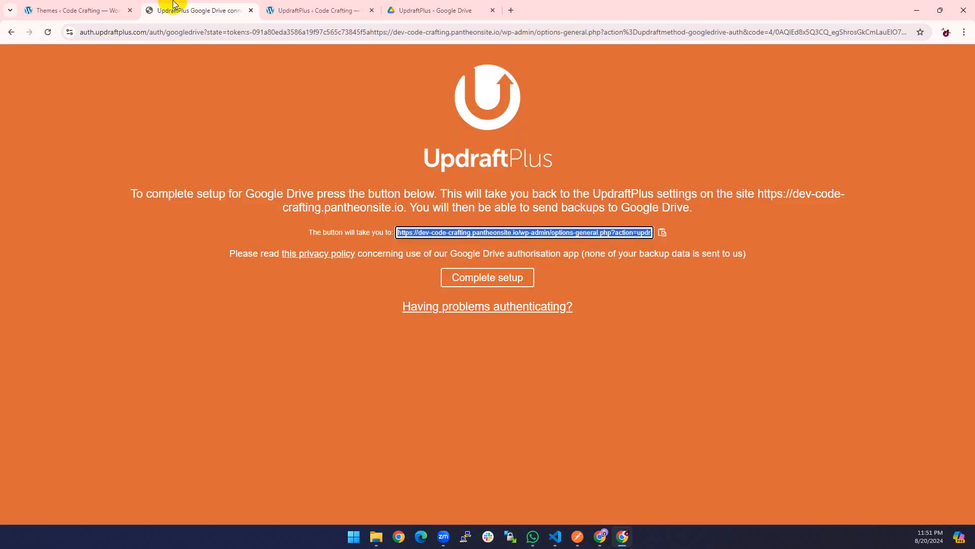
pyautogui.click(133, 4)
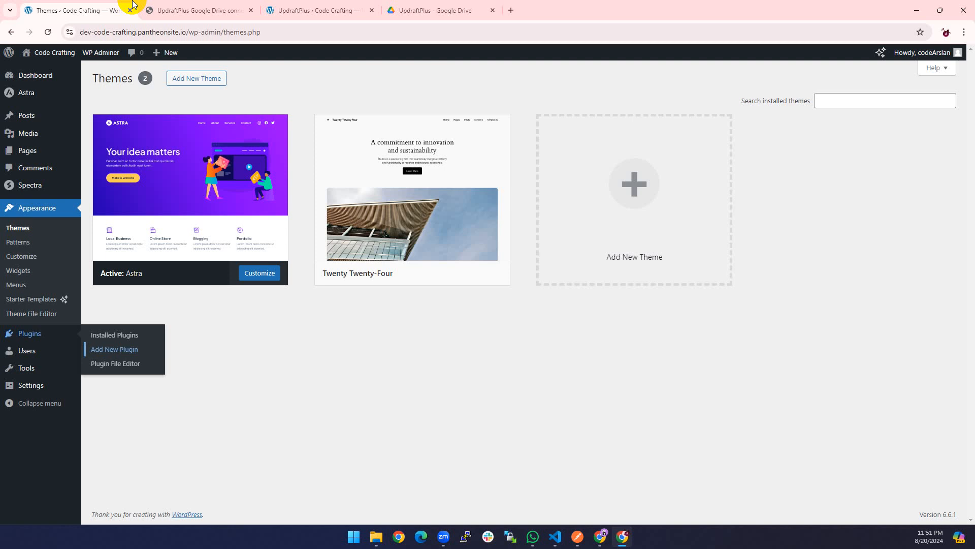